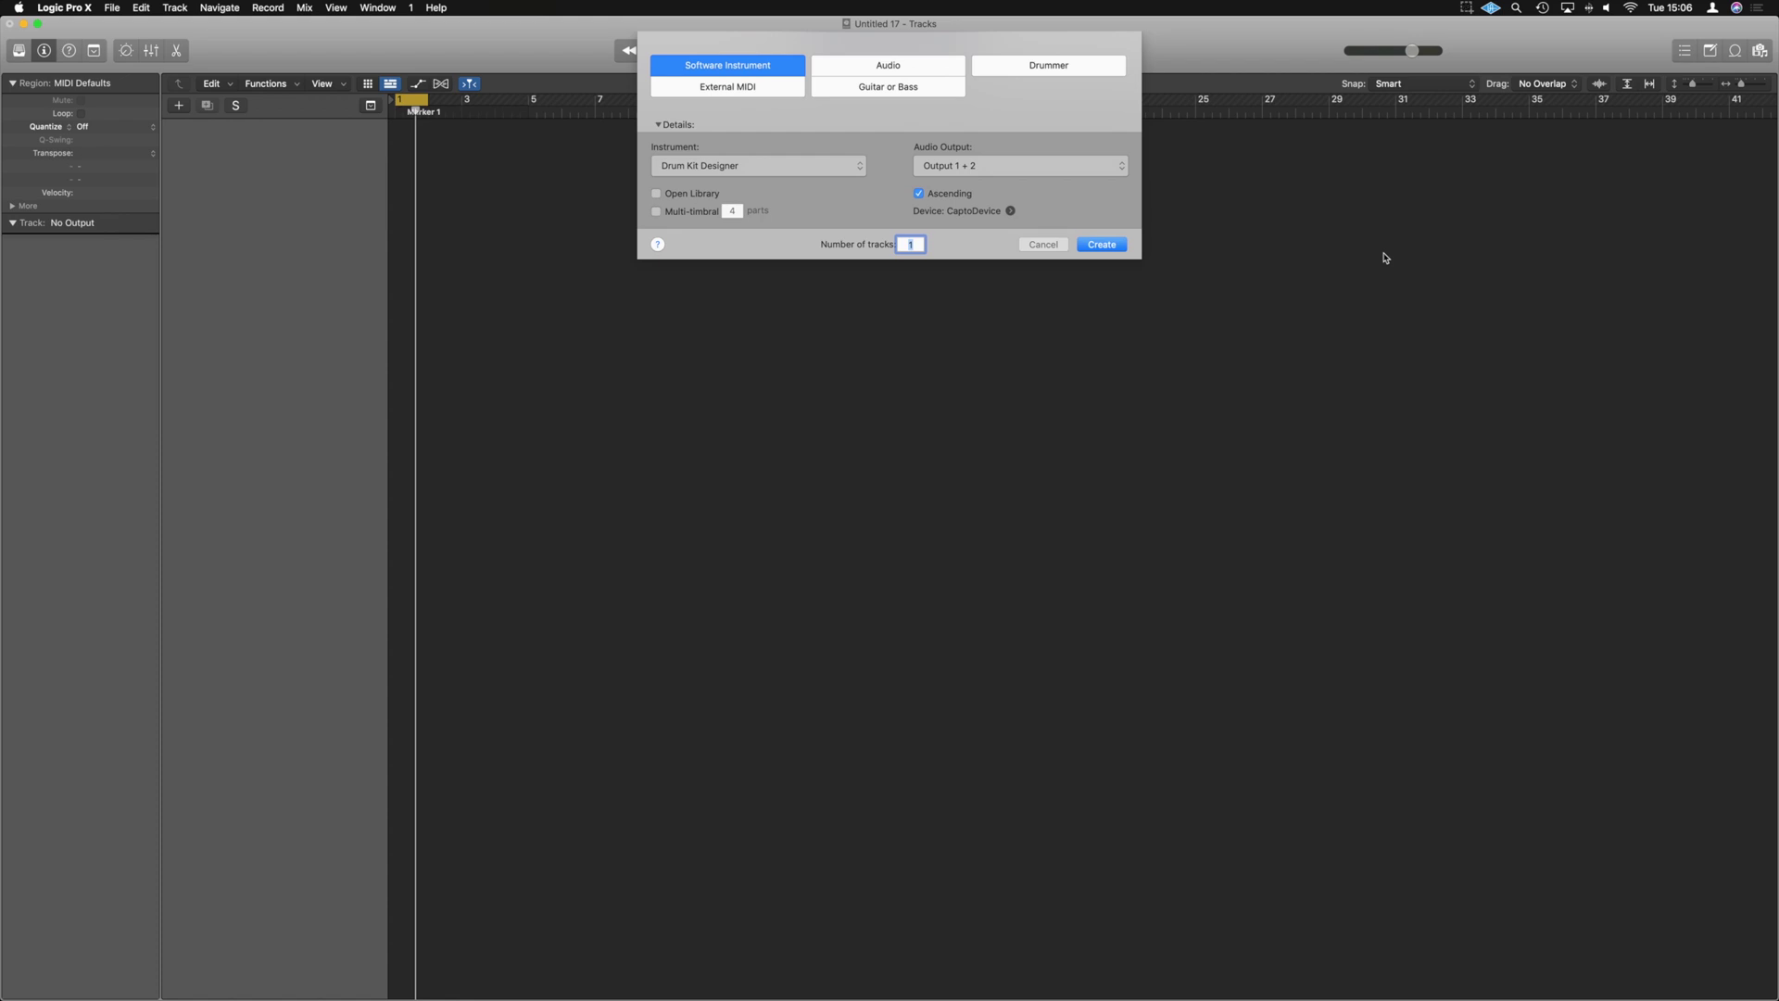
# Add a Drum Kit Designer track and turn on Kick step 1 in its Step Sequencer
pyautogui.click(1105, 246)
pyautogui.press('e')
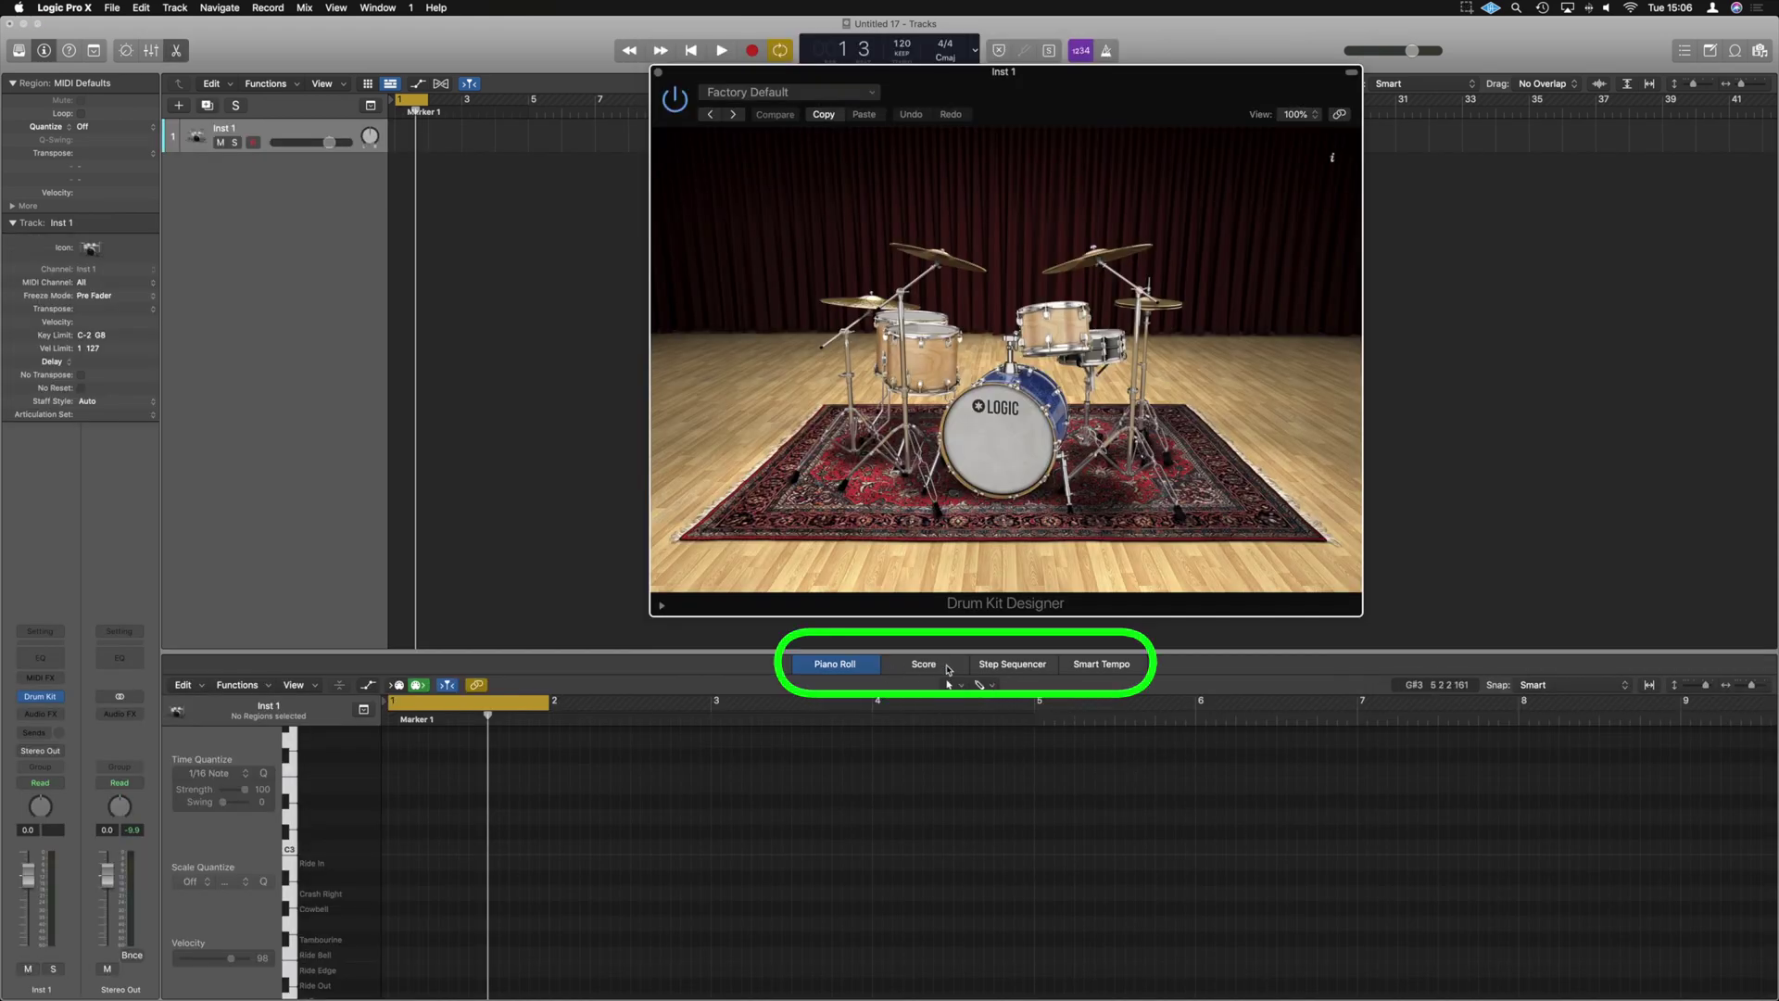
pyautogui.click(1012, 665)
pyautogui.click(438, 736)
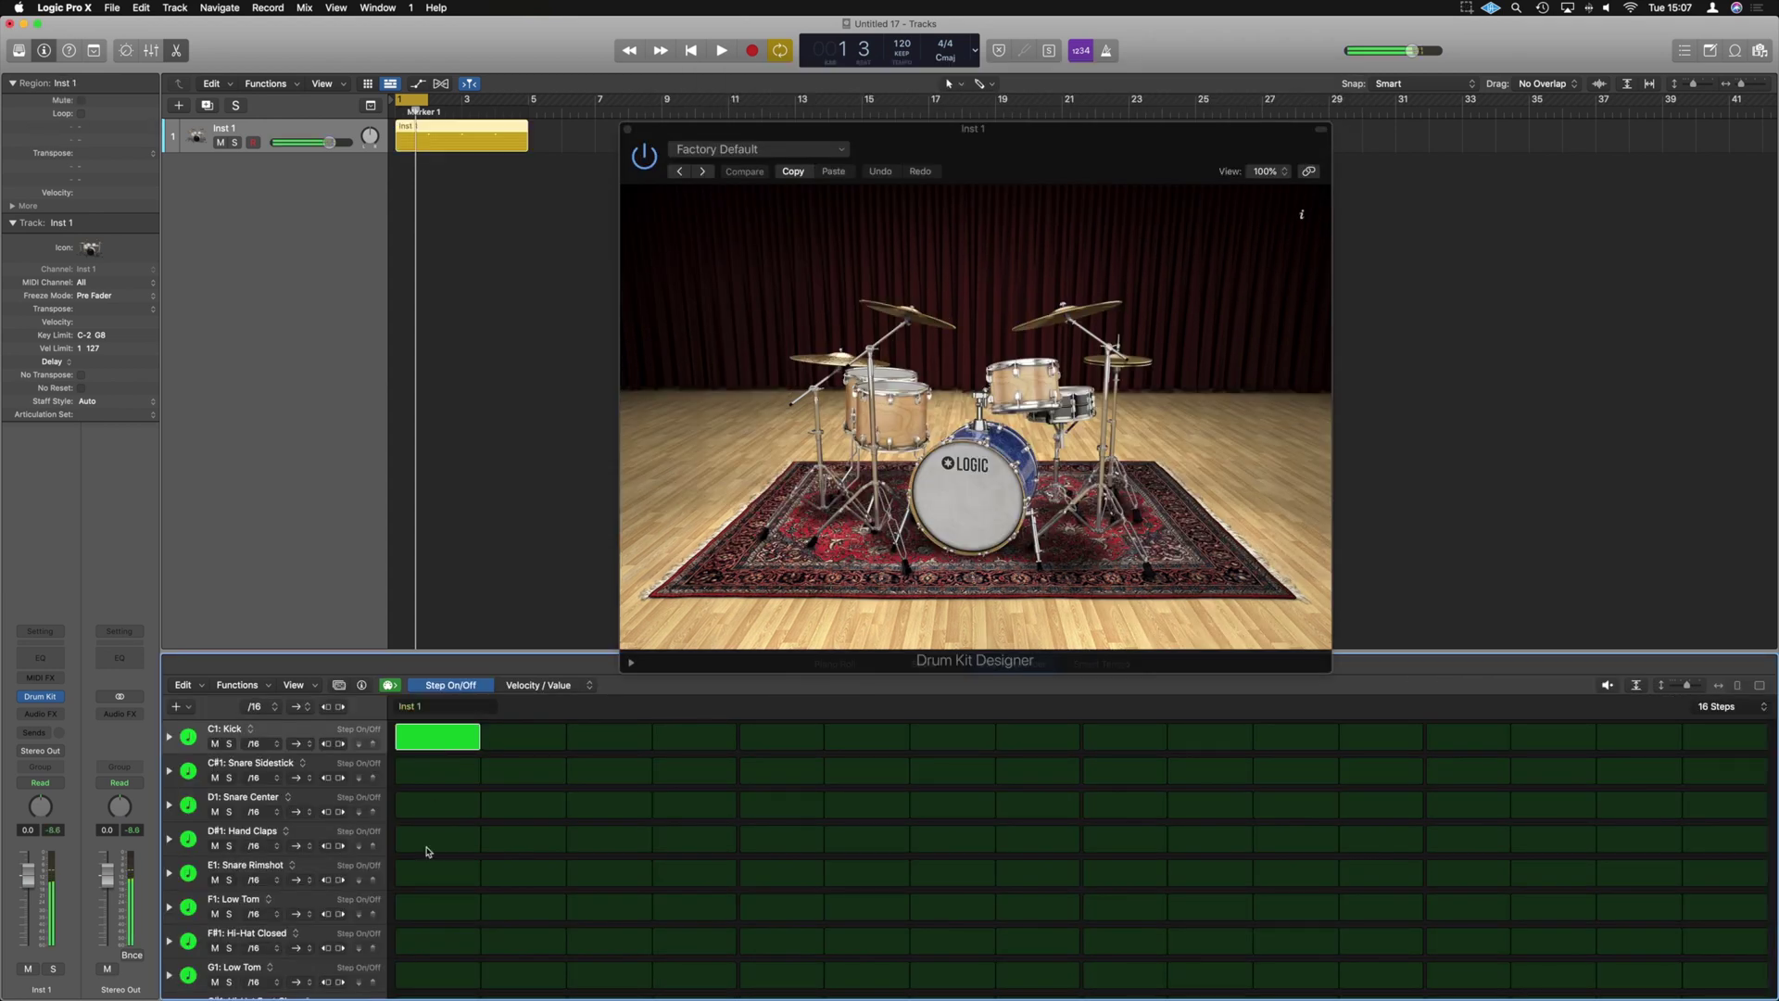
# Place Snare Sidestick hits on steps 5 and 13 and a Kick on step 11, auditioning the pattern
pyautogui.click(781, 771)
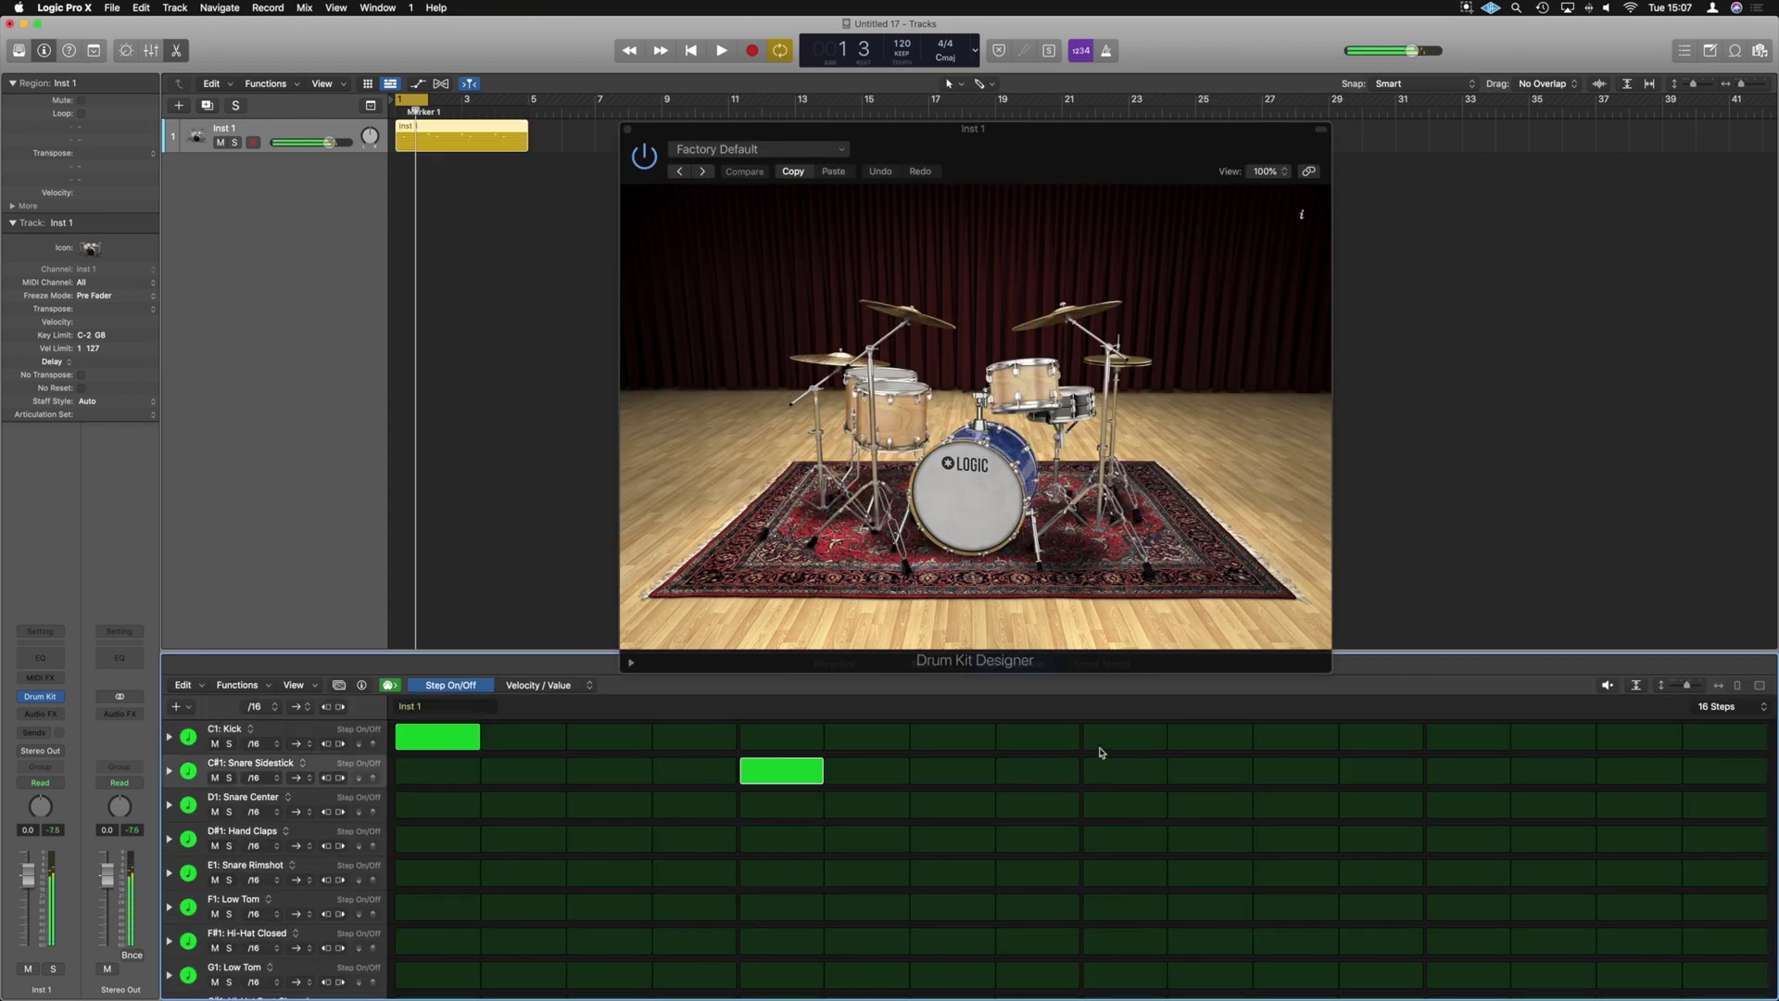
pyautogui.click(1124, 736)
pyautogui.click(1467, 774)
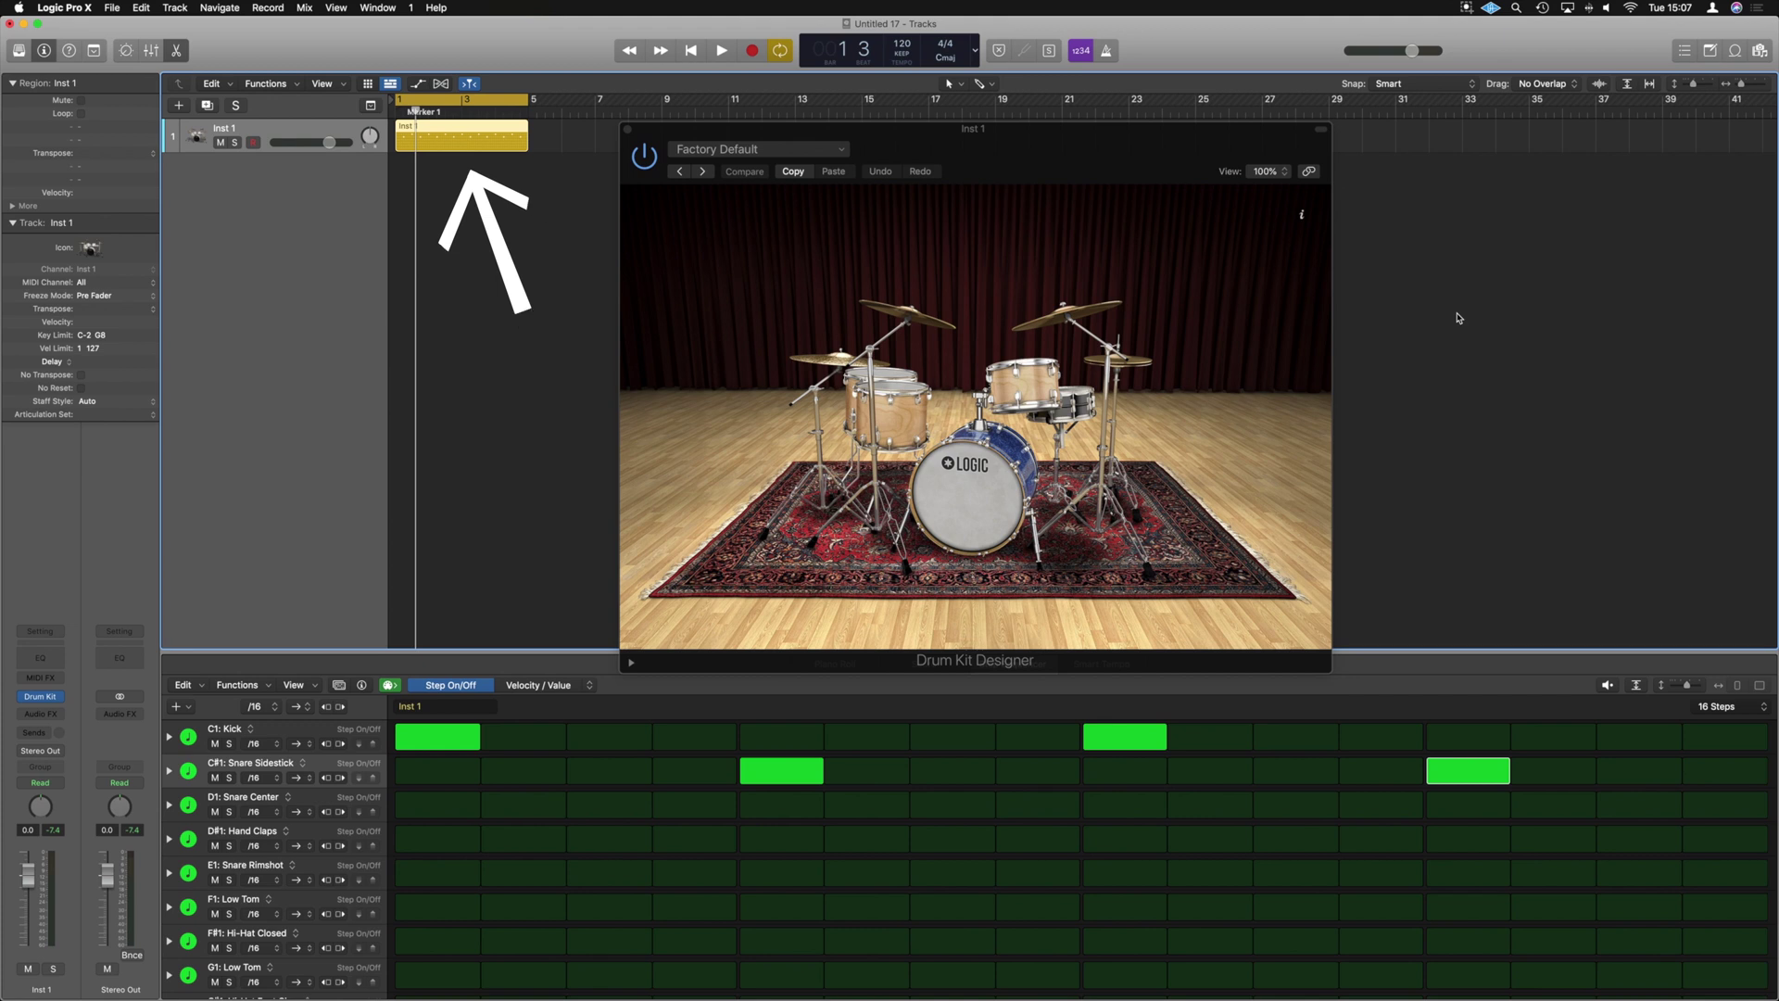
pyautogui.press('space')
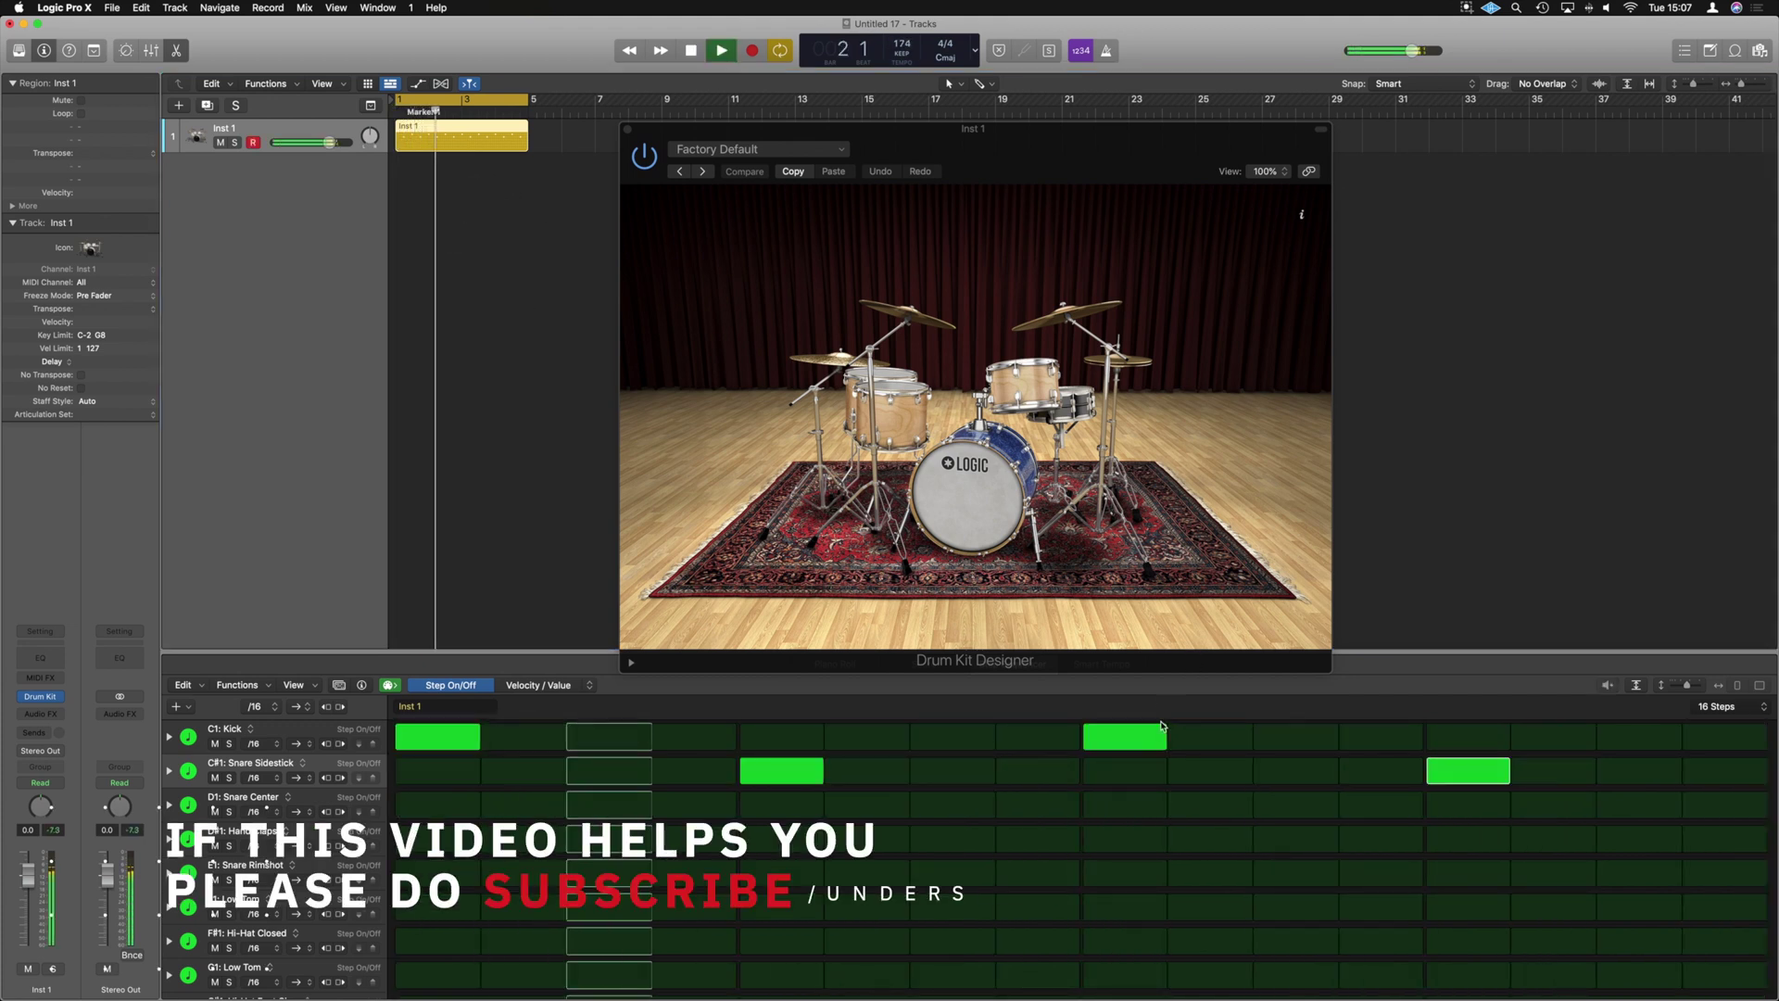
pyautogui.click(1162, 737)
pyautogui.click(1278, 739)
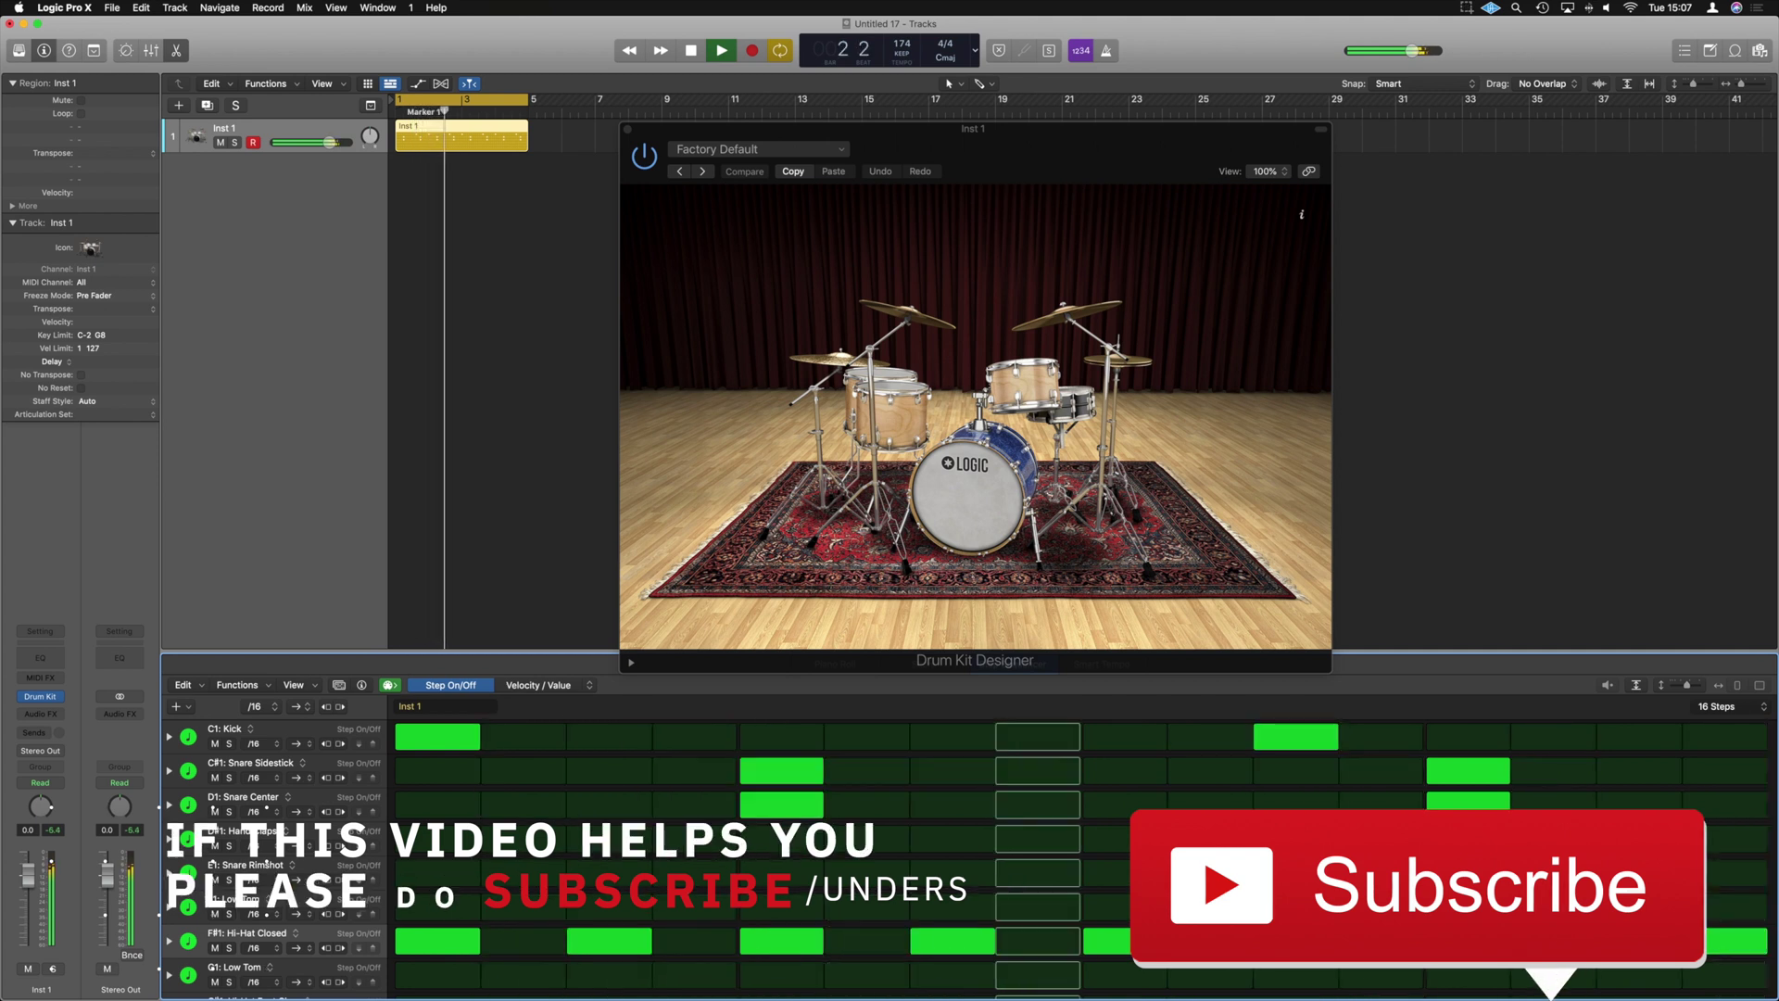
# Add a tom fill with Low Tom on step 14 and Mid Tom on step 16, then play
pyautogui.scroll(-3, 267, 808)
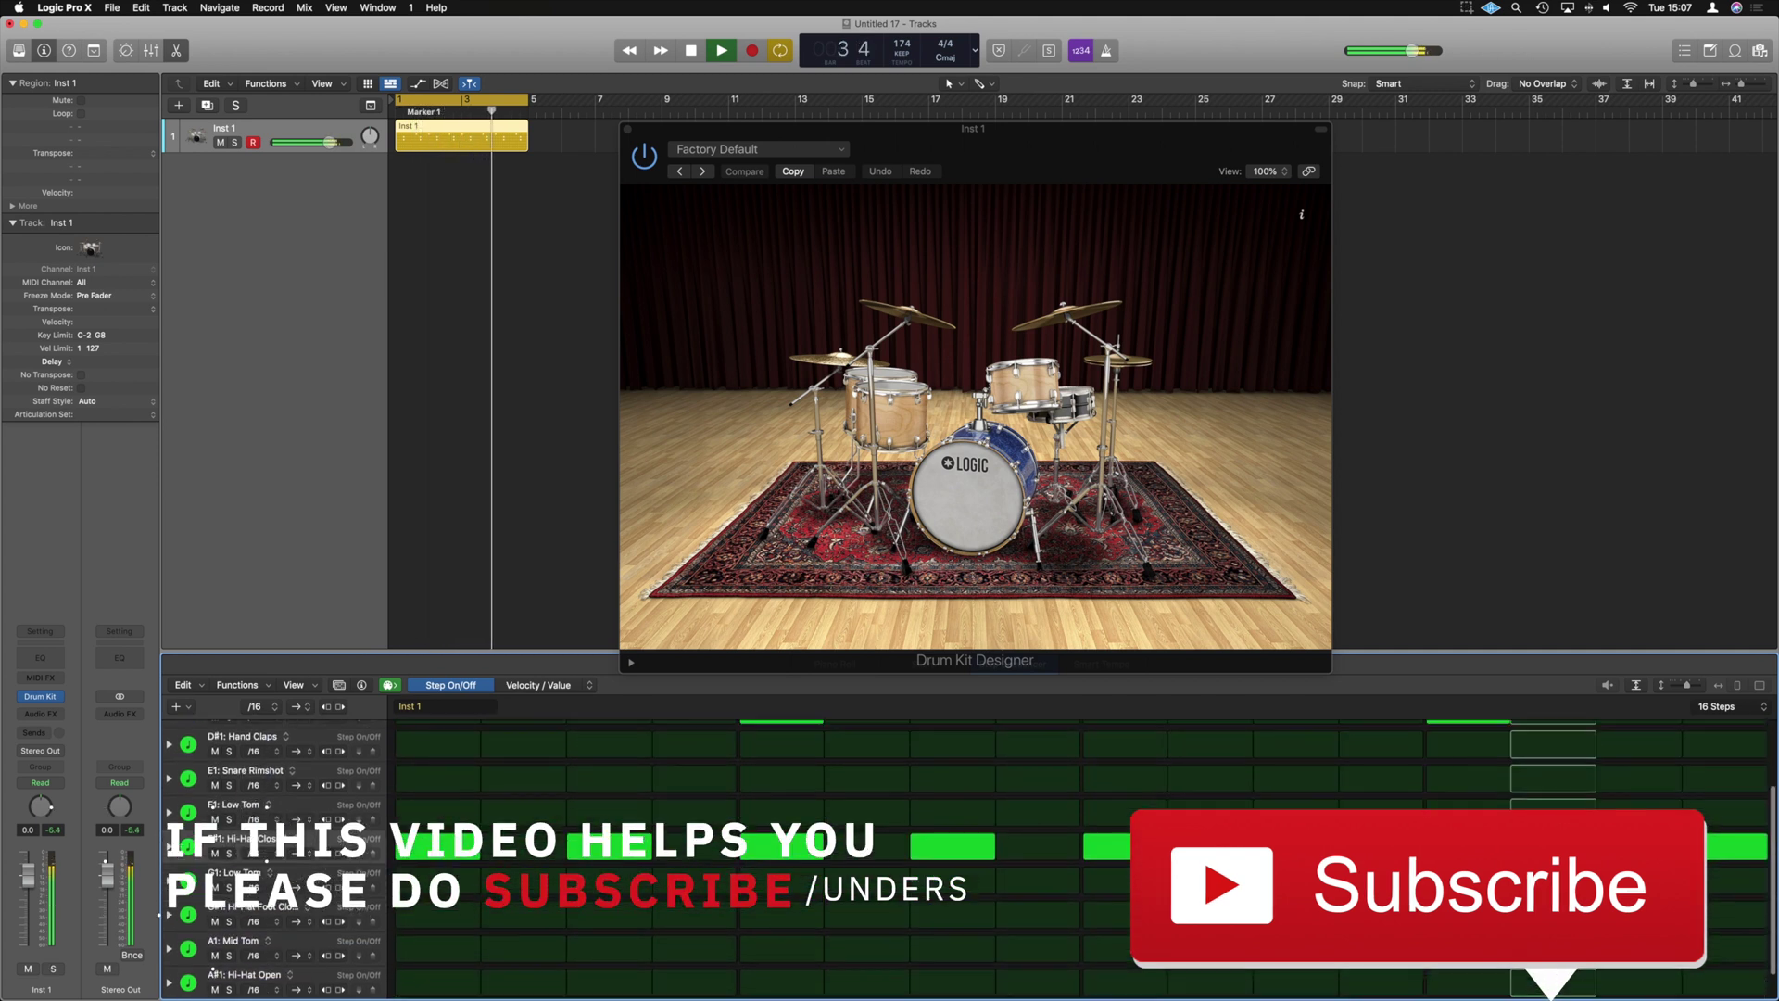
pyautogui.scroll(-1, 268, 805)
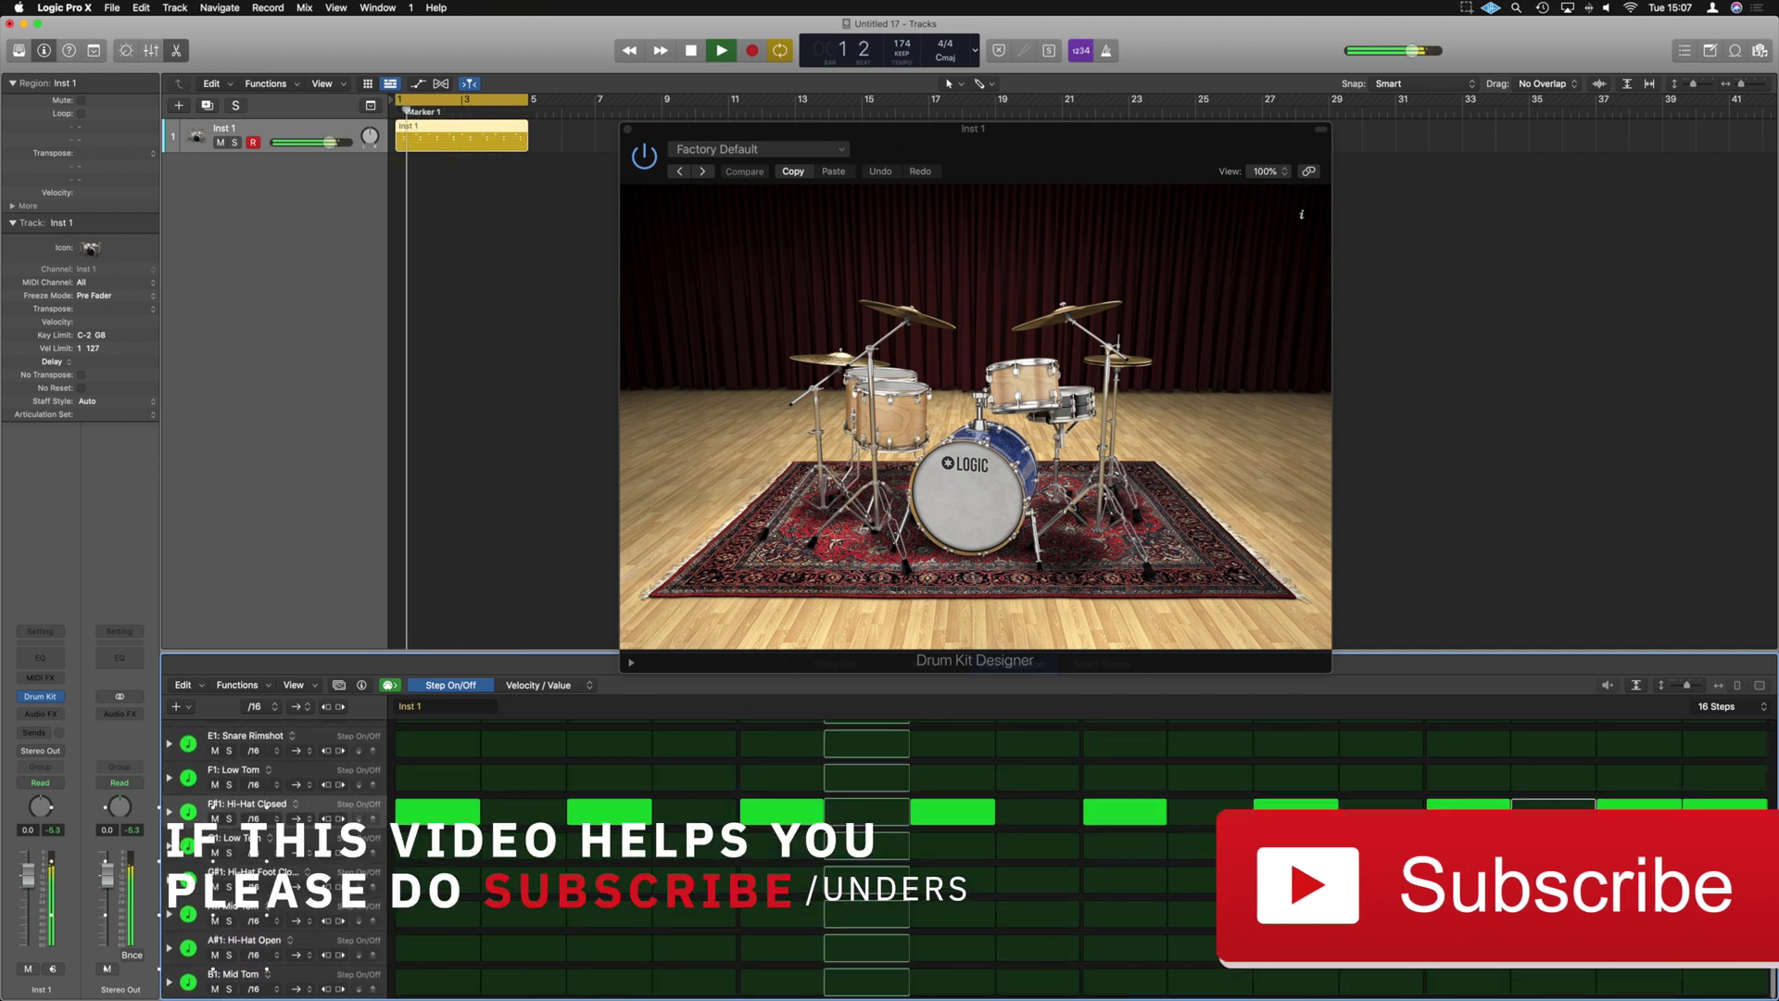
pyautogui.press('space')
pyautogui.click(1553, 845)
pyautogui.click(1638, 880)
pyautogui.click(1700, 915)
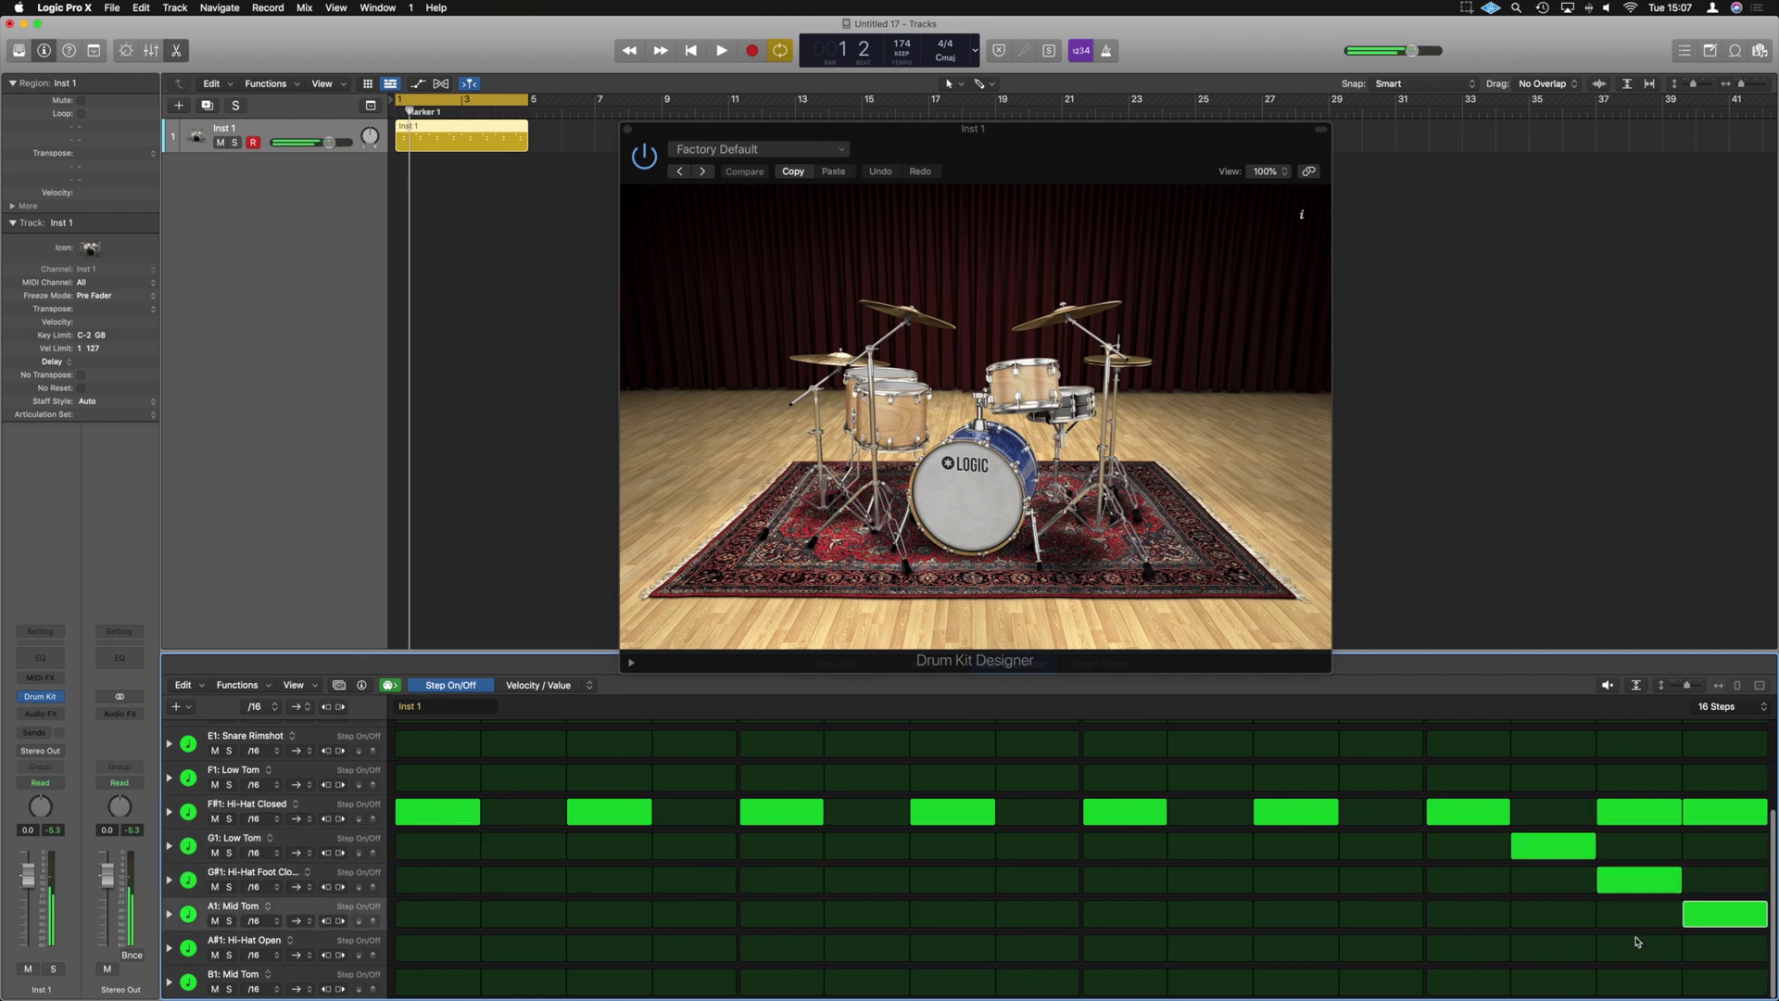
pyautogui.click(1638, 880)
pyautogui.click(1614, 950)
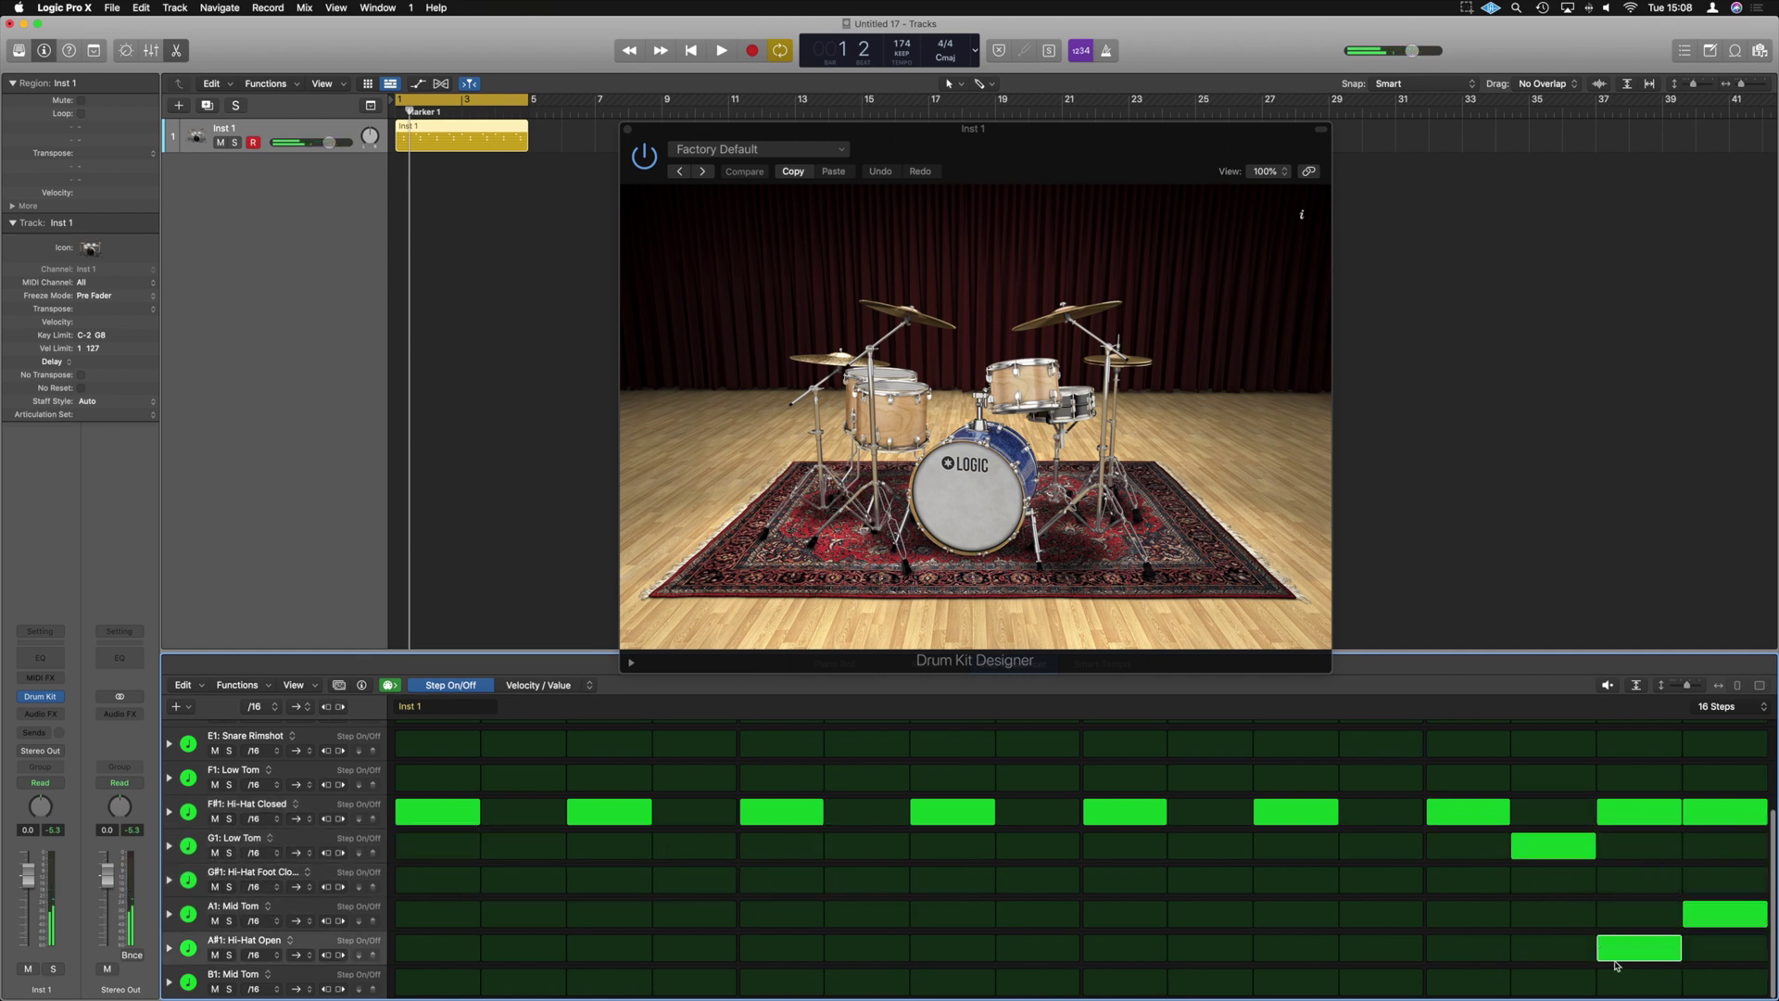
pyautogui.click(1638, 952)
pyautogui.click(1707, 982)
pyautogui.press('space')
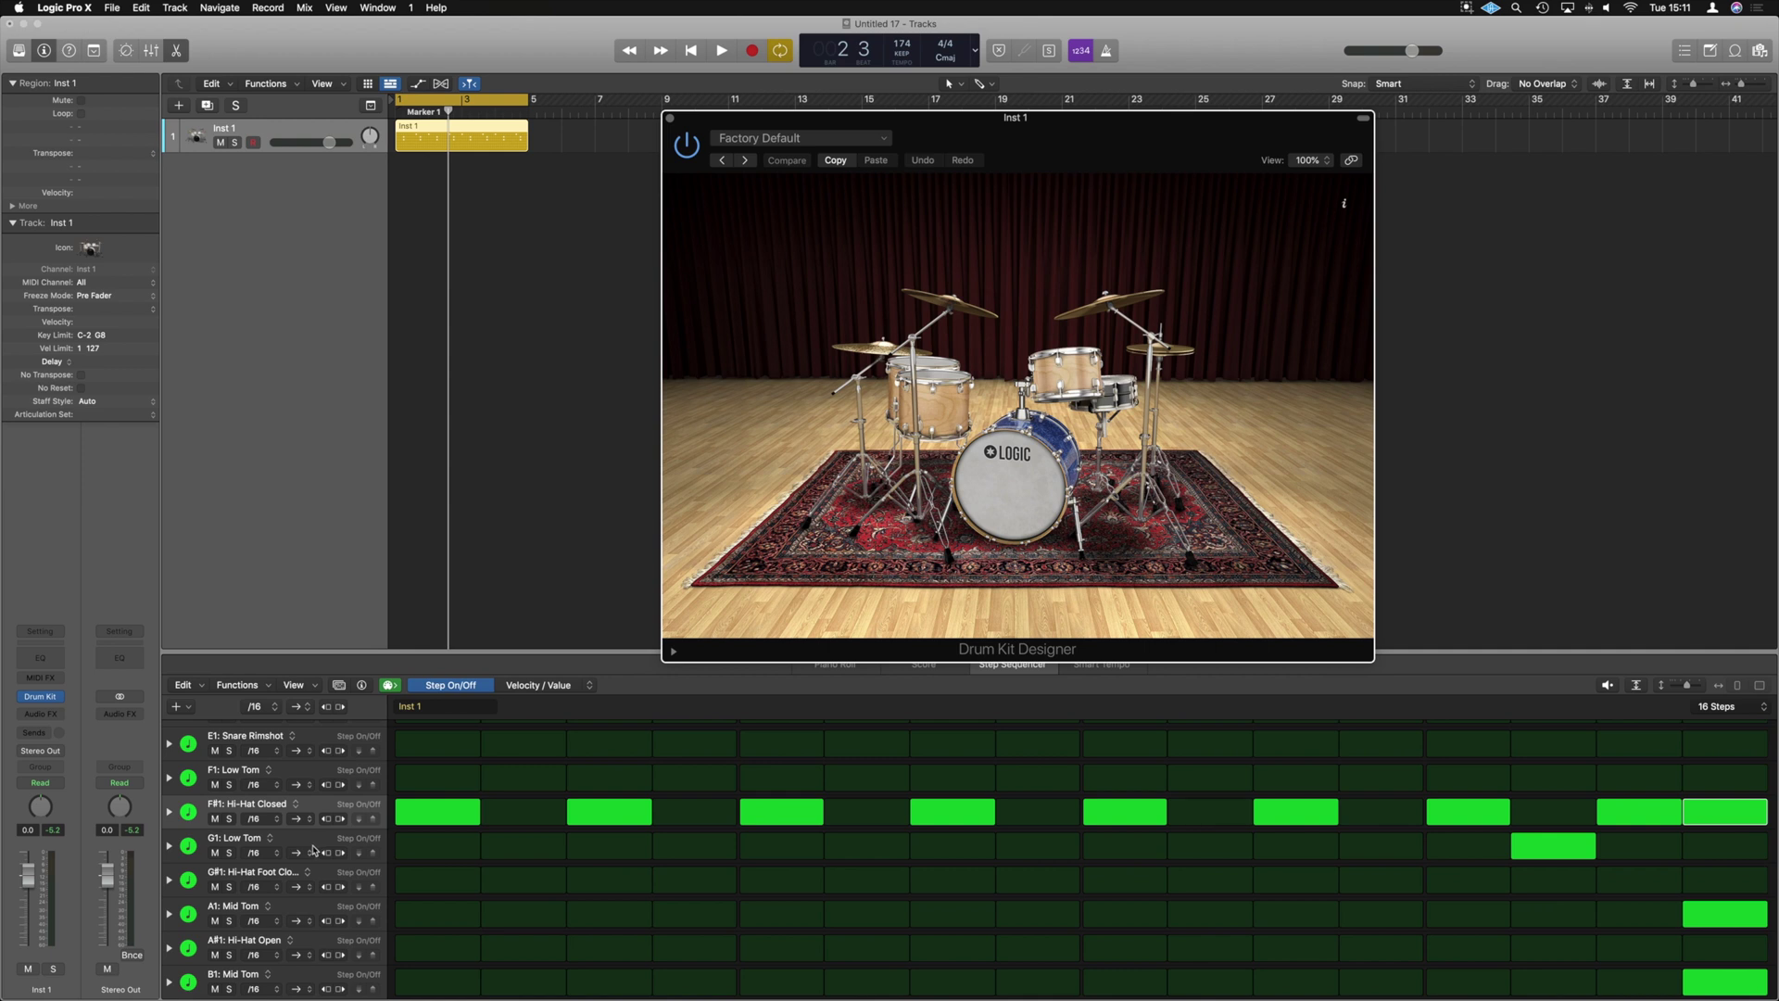
# Solo the Hi-Hat Closed row and play the pattern to hear only the hi-hats
pyautogui.click(228, 852)
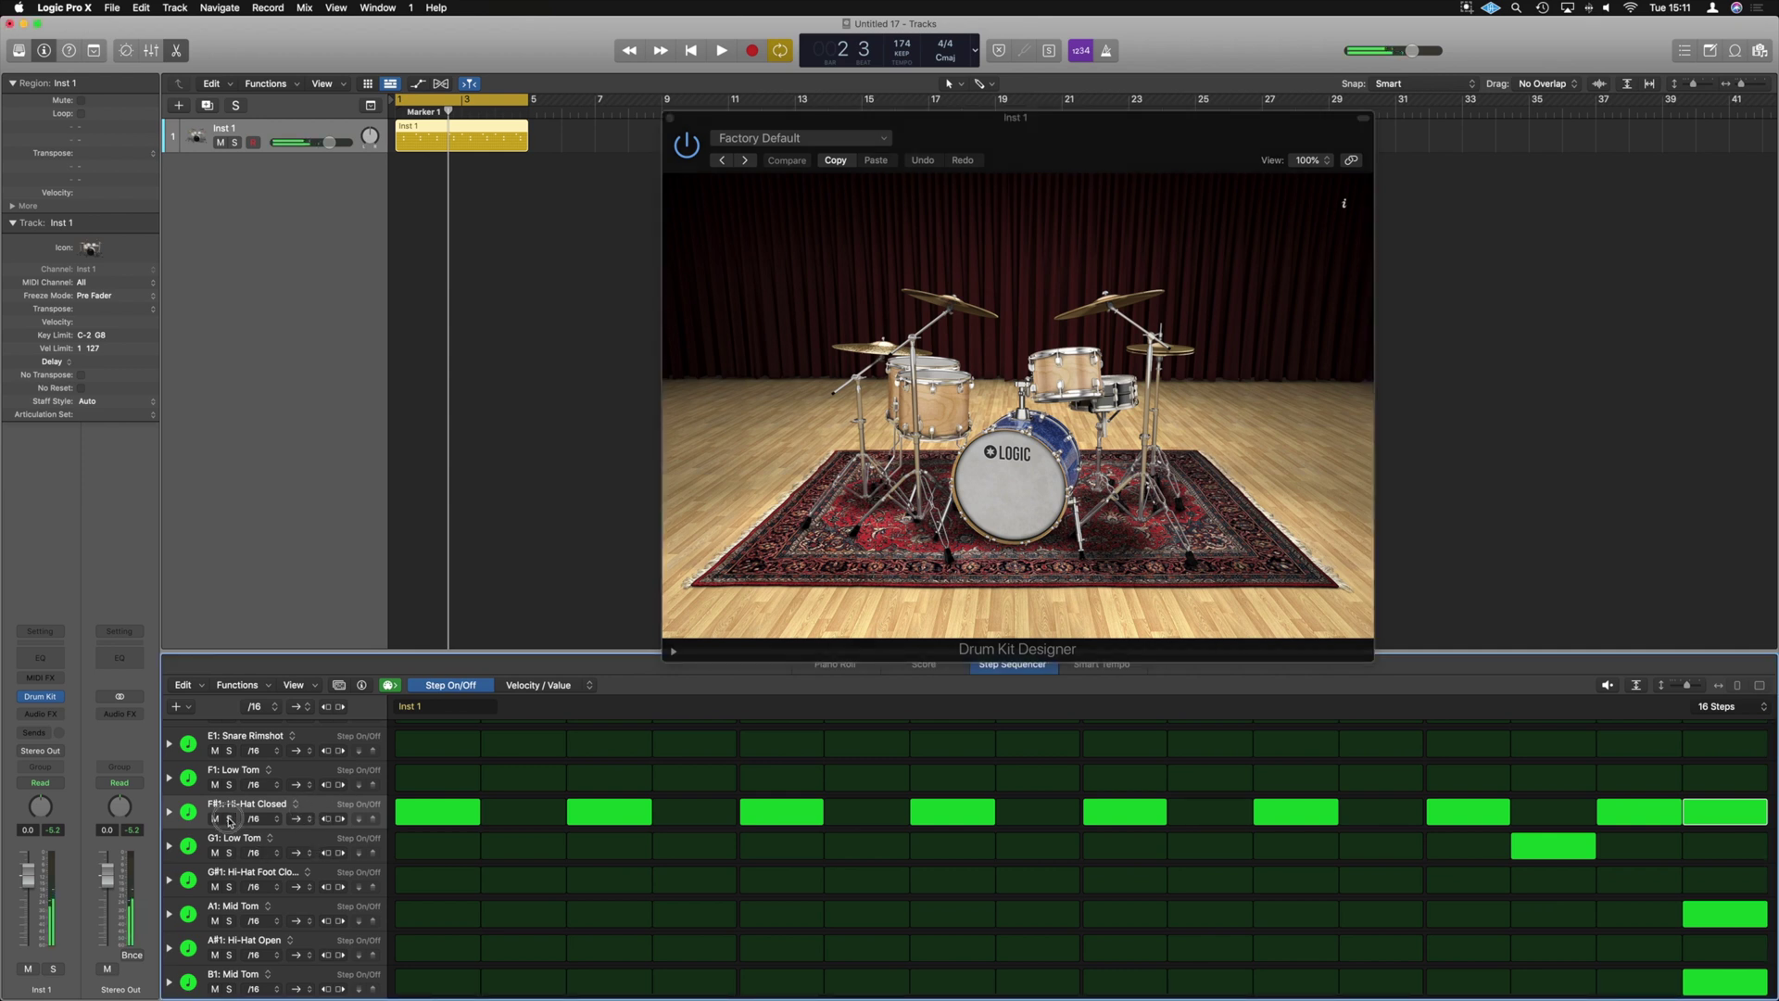
pyautogui.click(230, 819)
pyautogui.press('space')
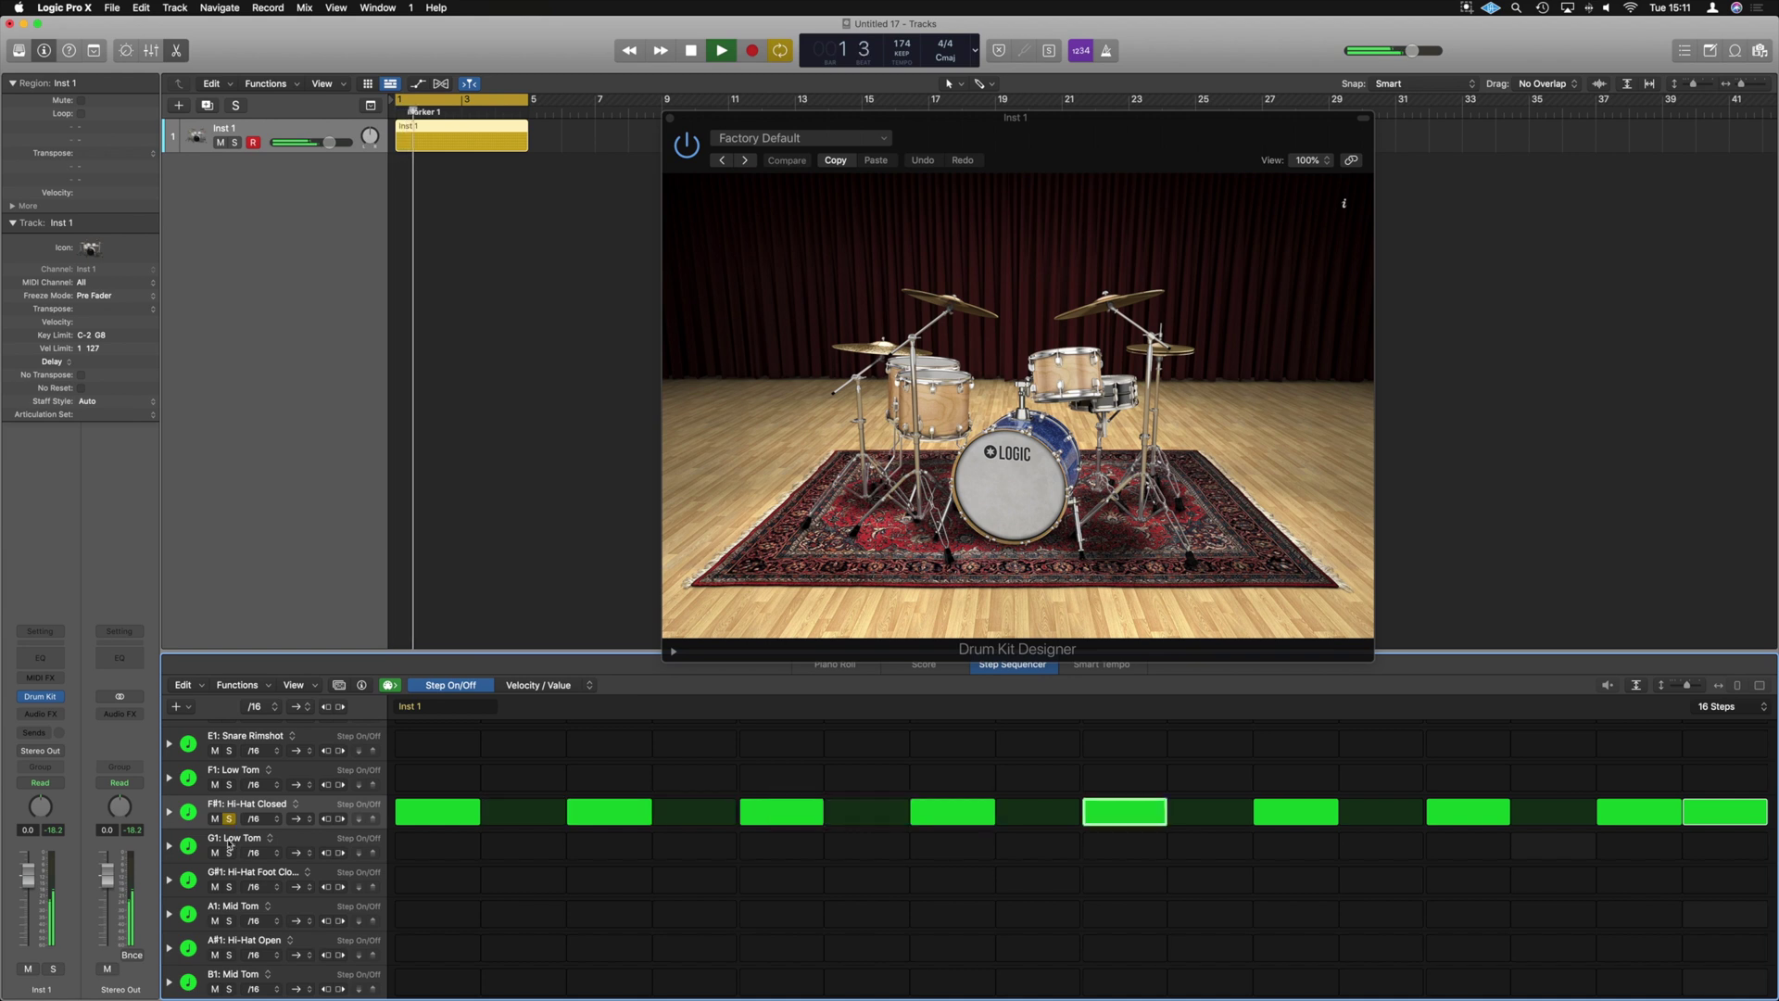
pyautogui.click(254, 819)
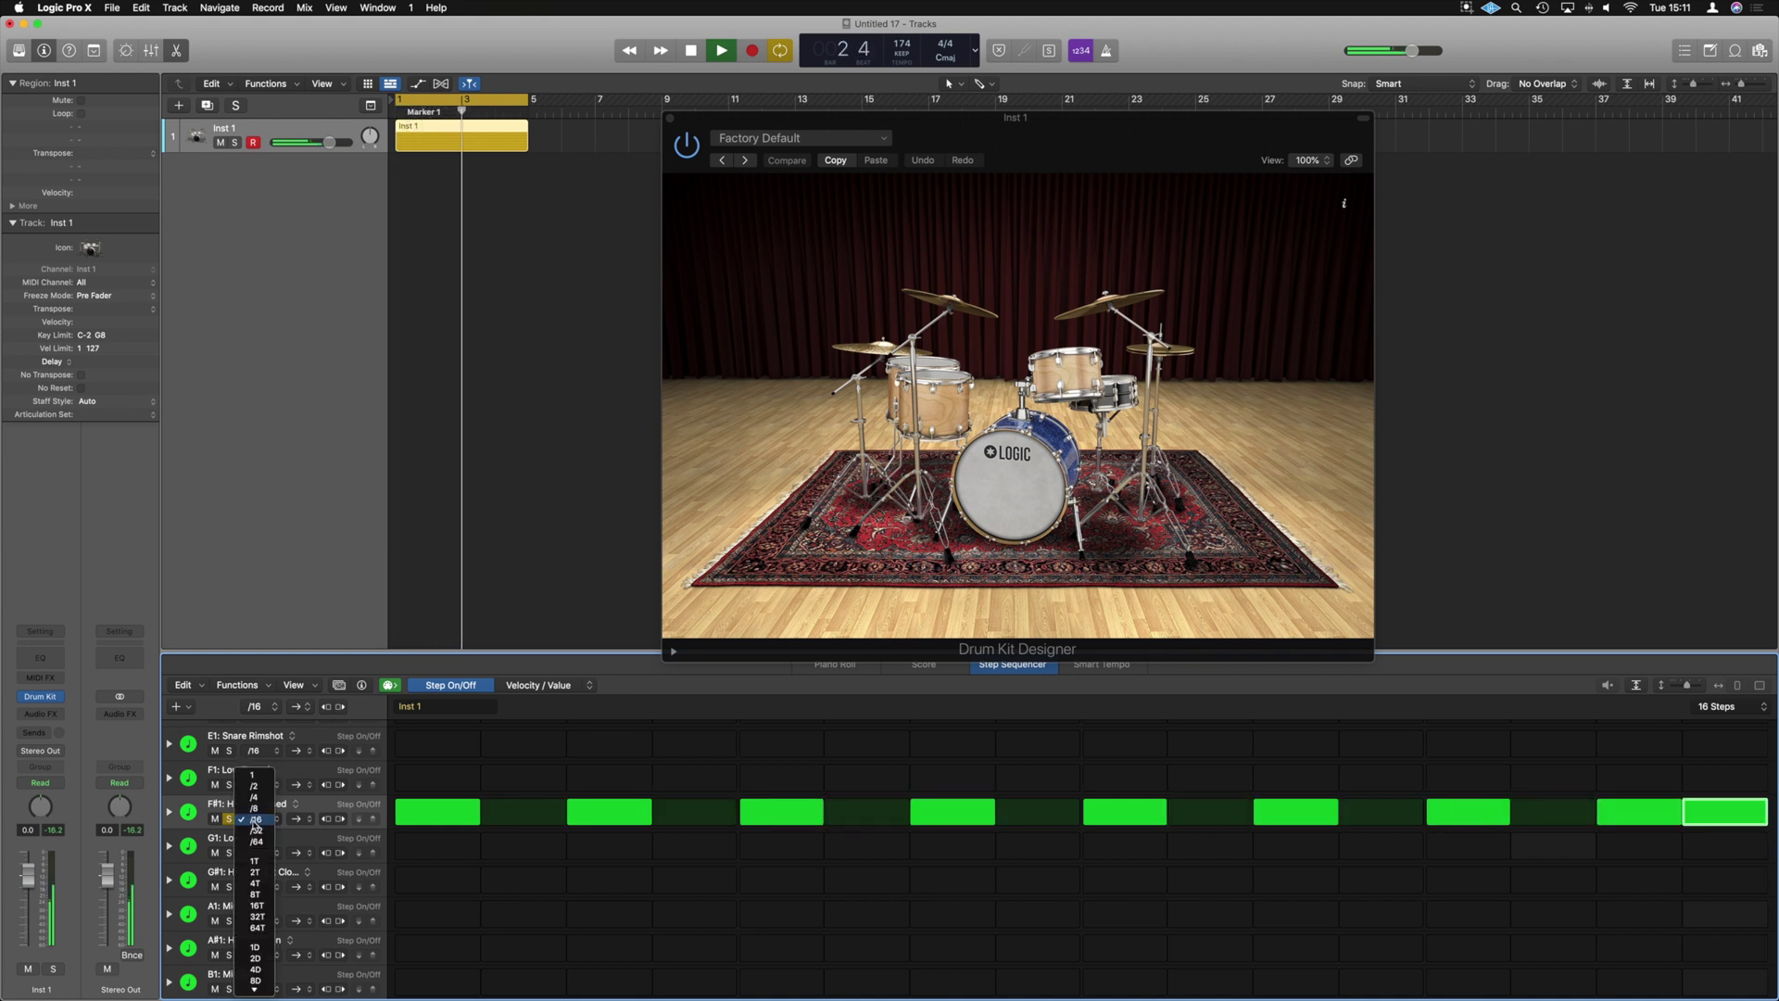
pyautogui.click(254, 907)
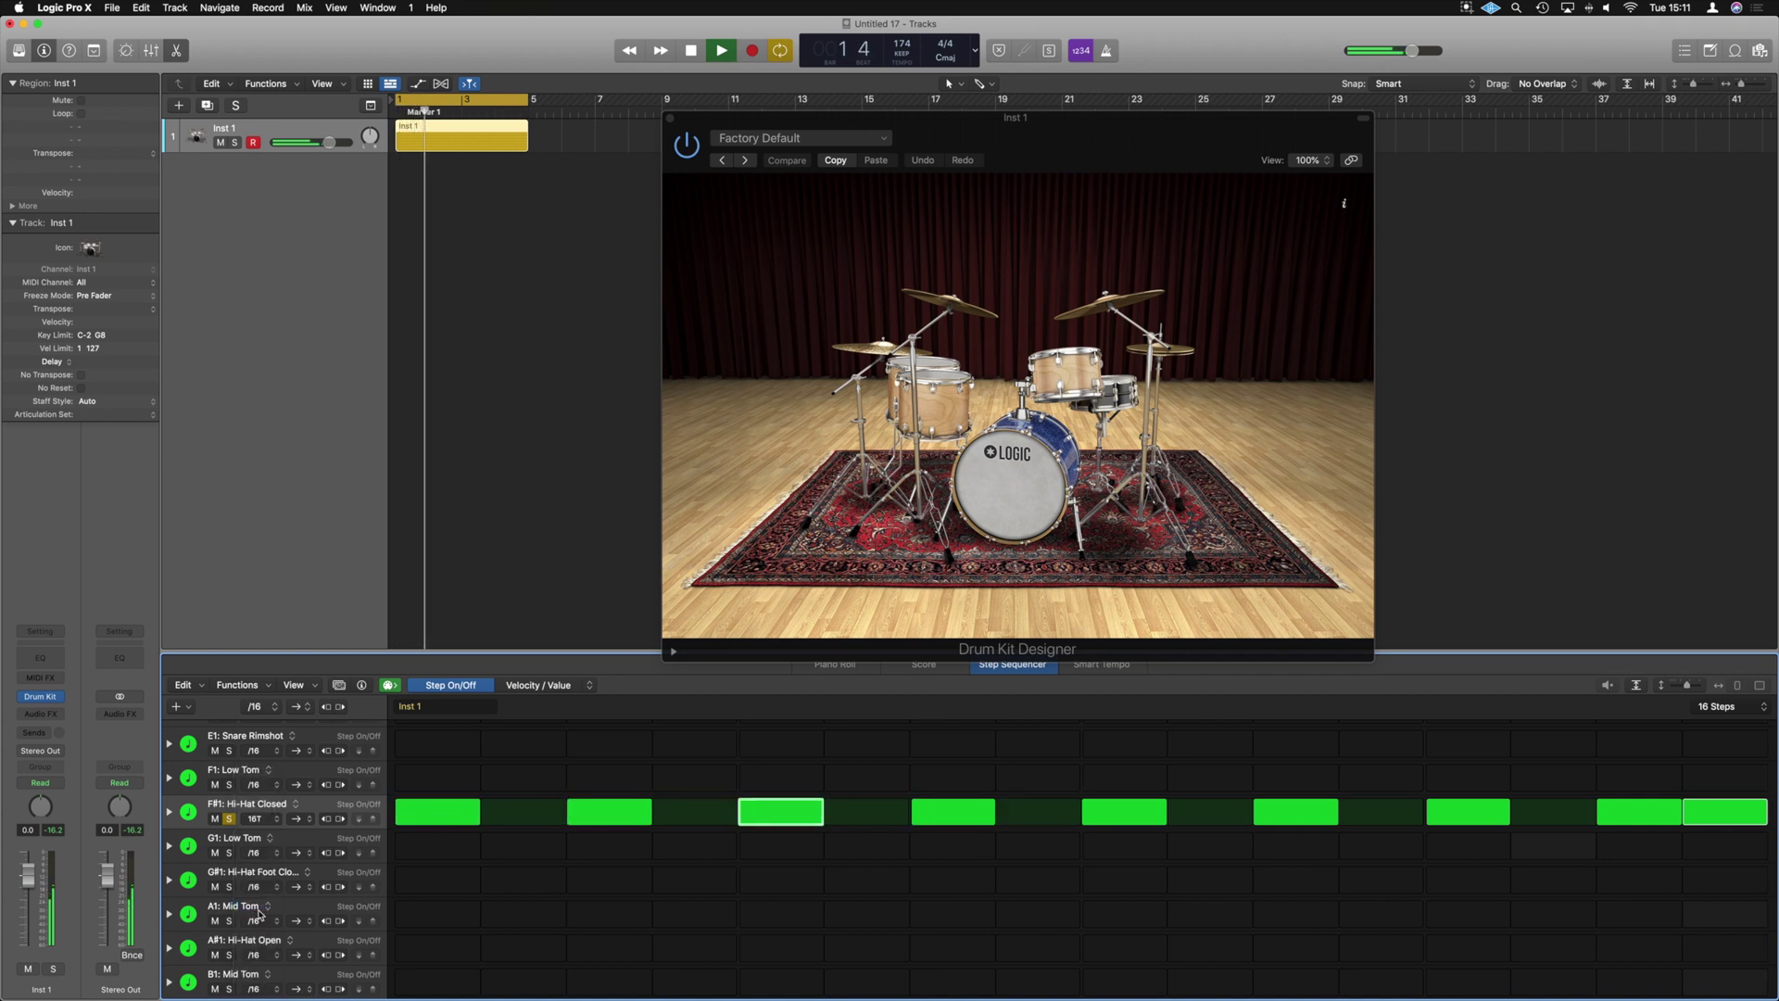
pyautogui.click(267, 819)
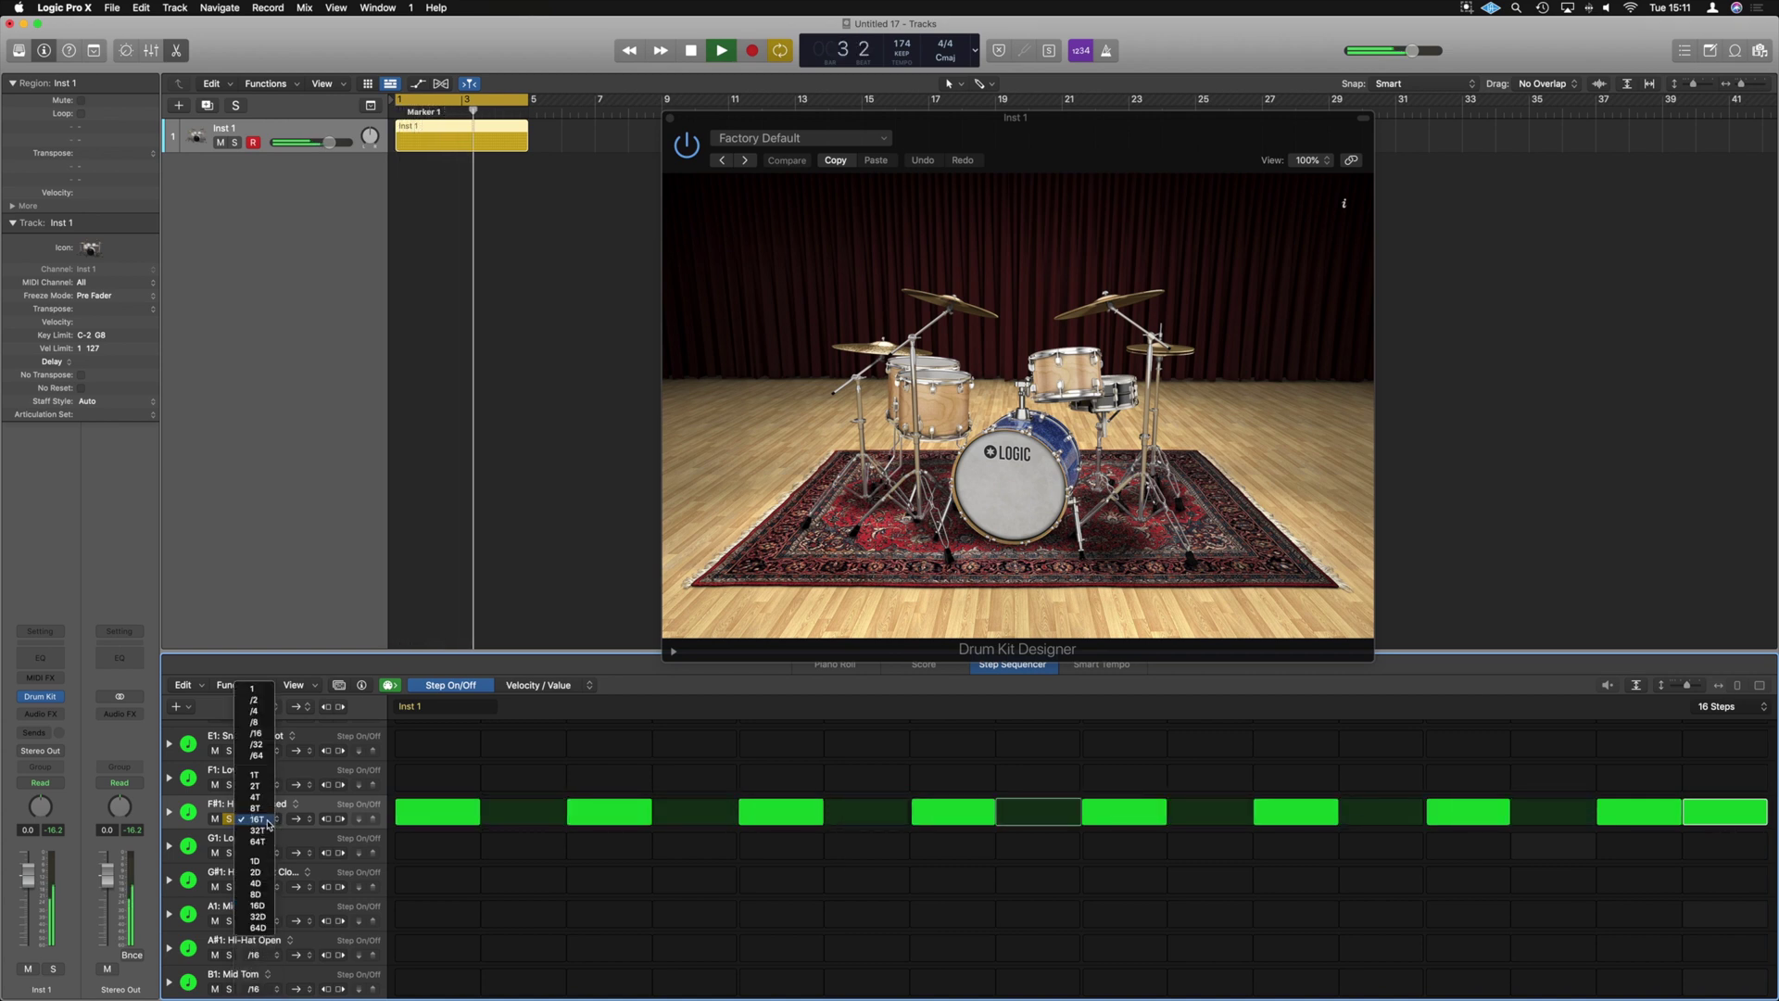
pyautogui.click(255, 744)
pyautogui.click(267, 819)
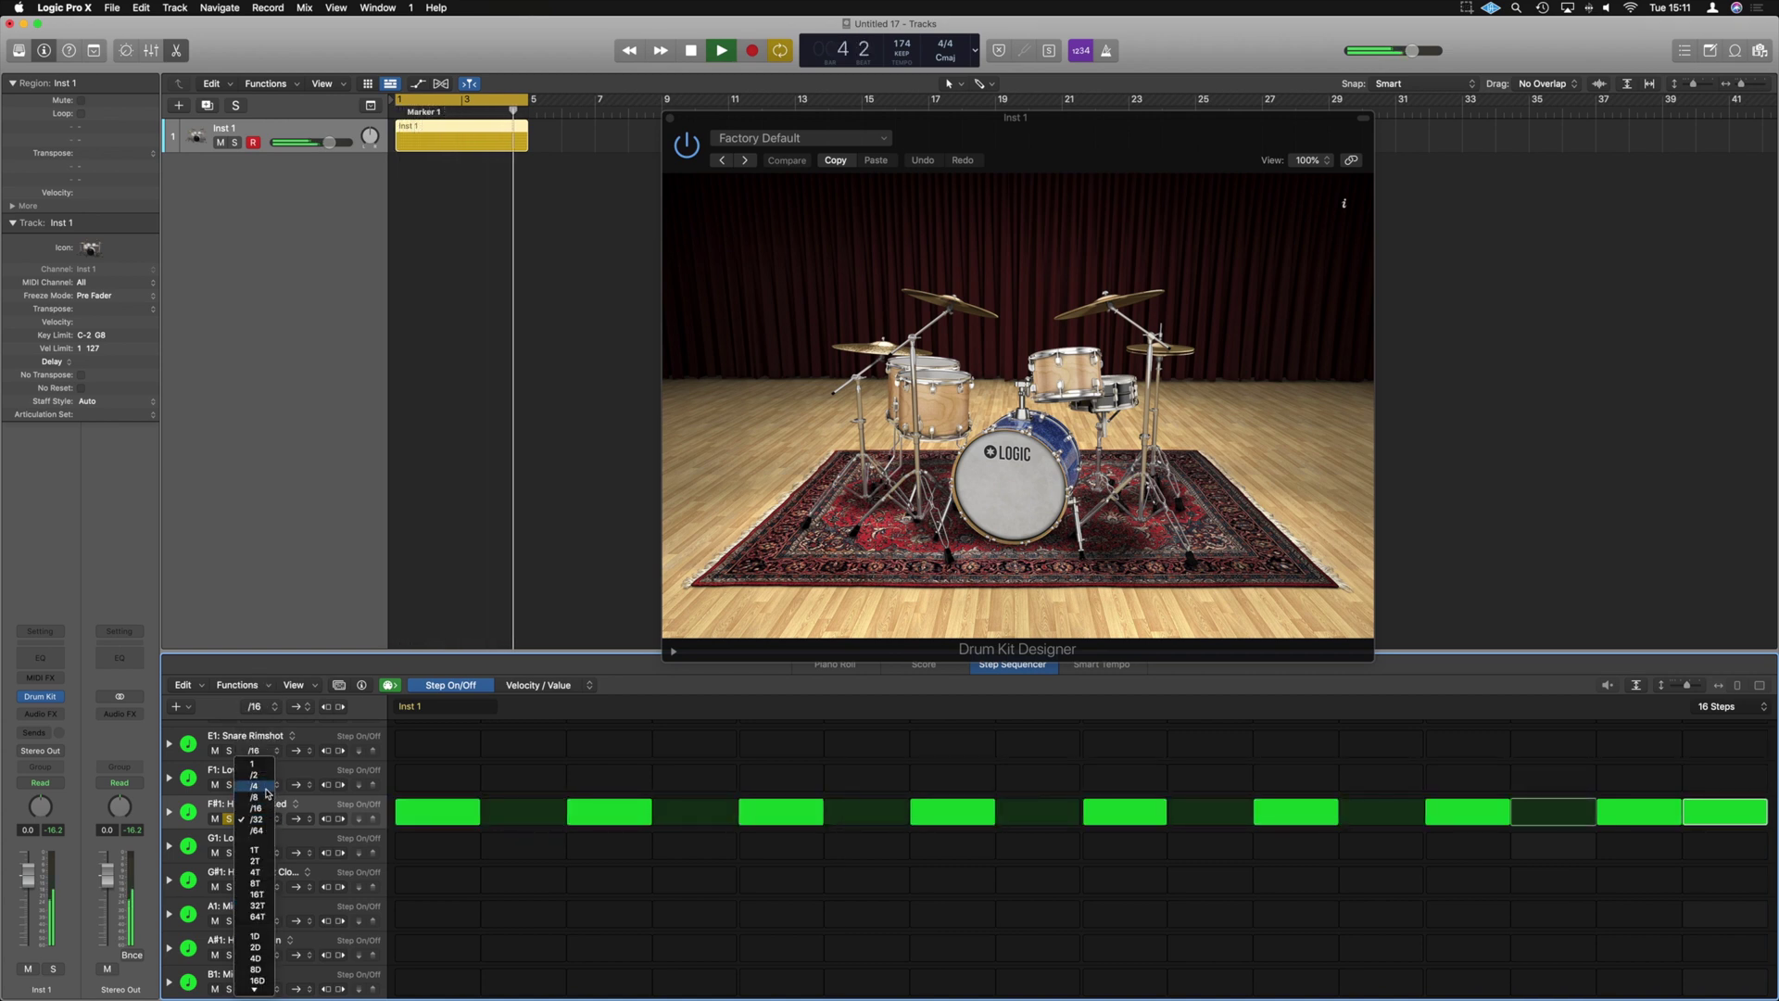
pyautogui.click(266, 790)
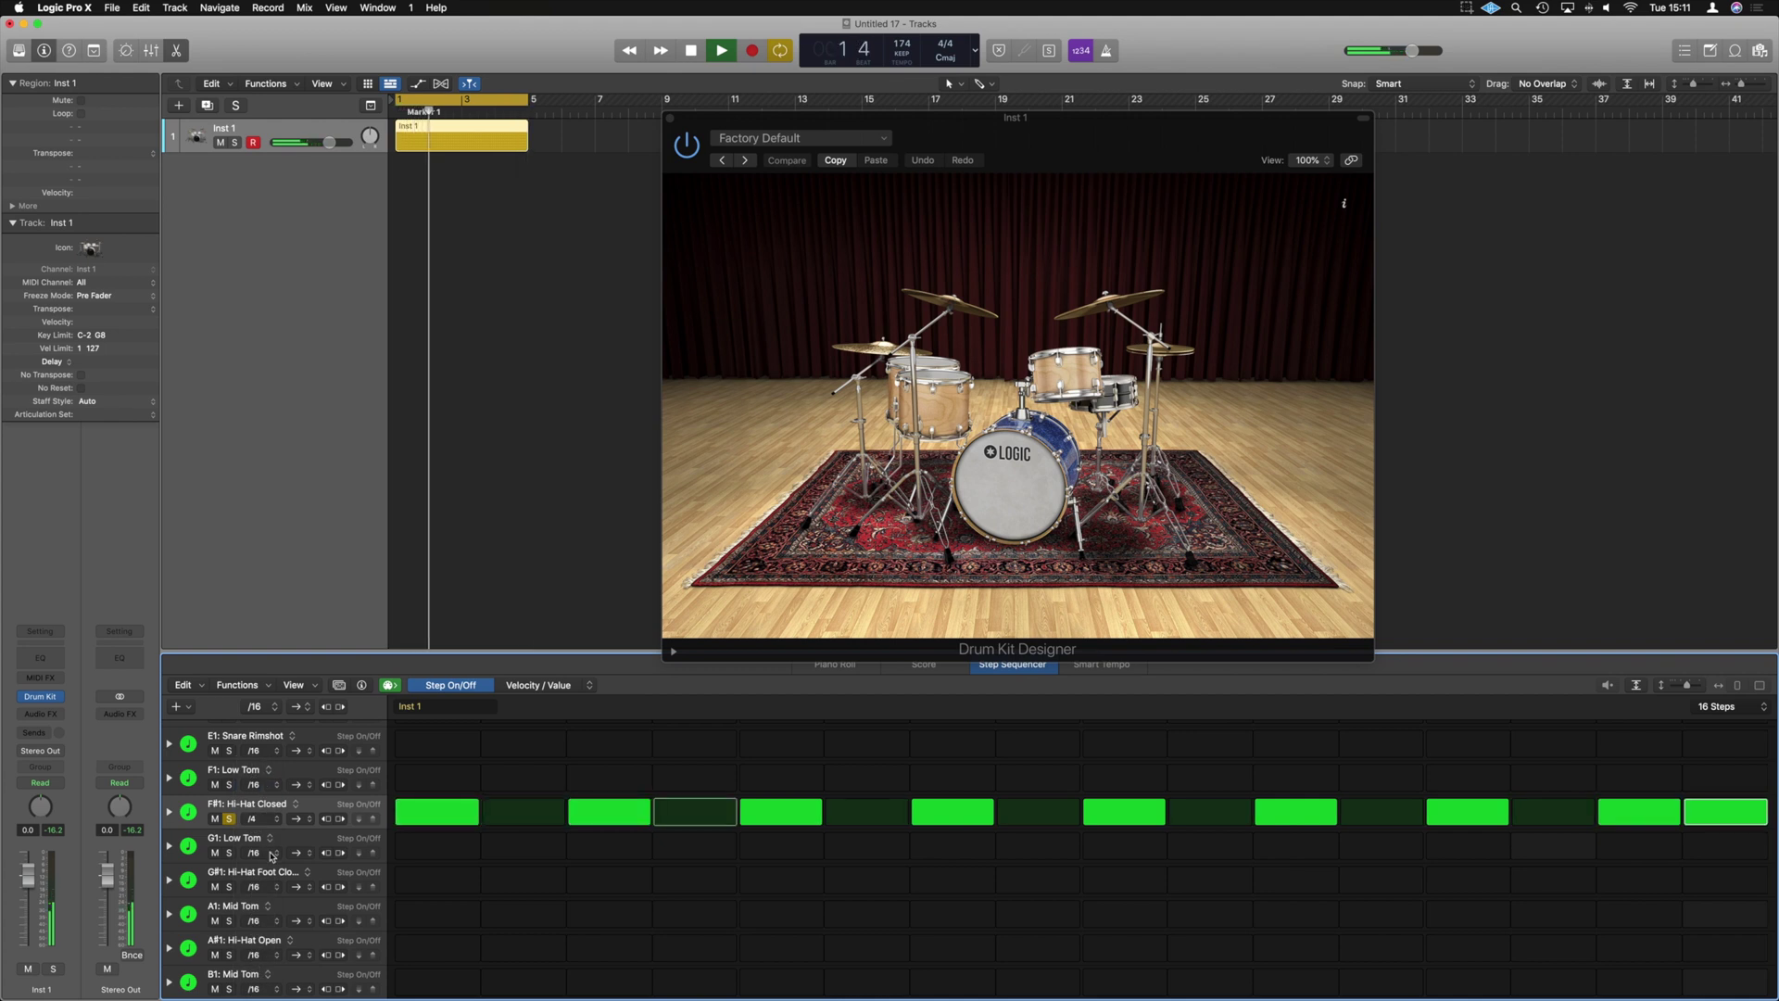
pyautogui.click(267, 826)
pyautogui.click(265, 845)
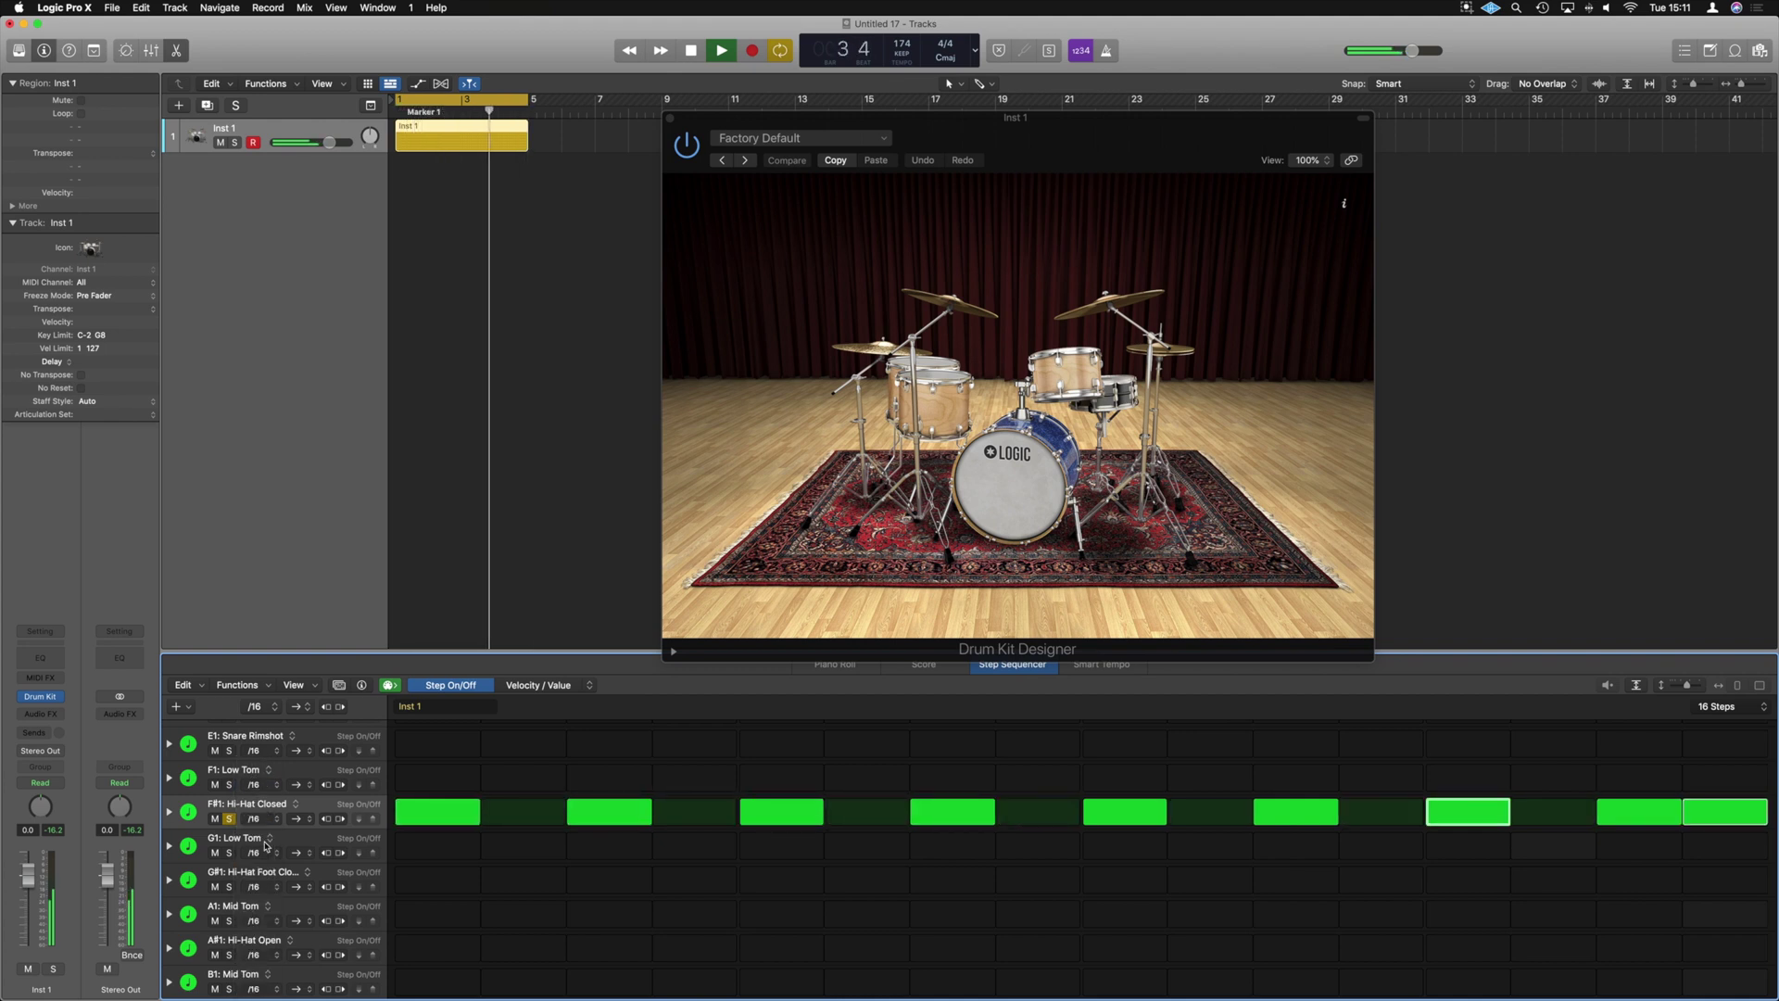
pyautogui.click(311, 826)
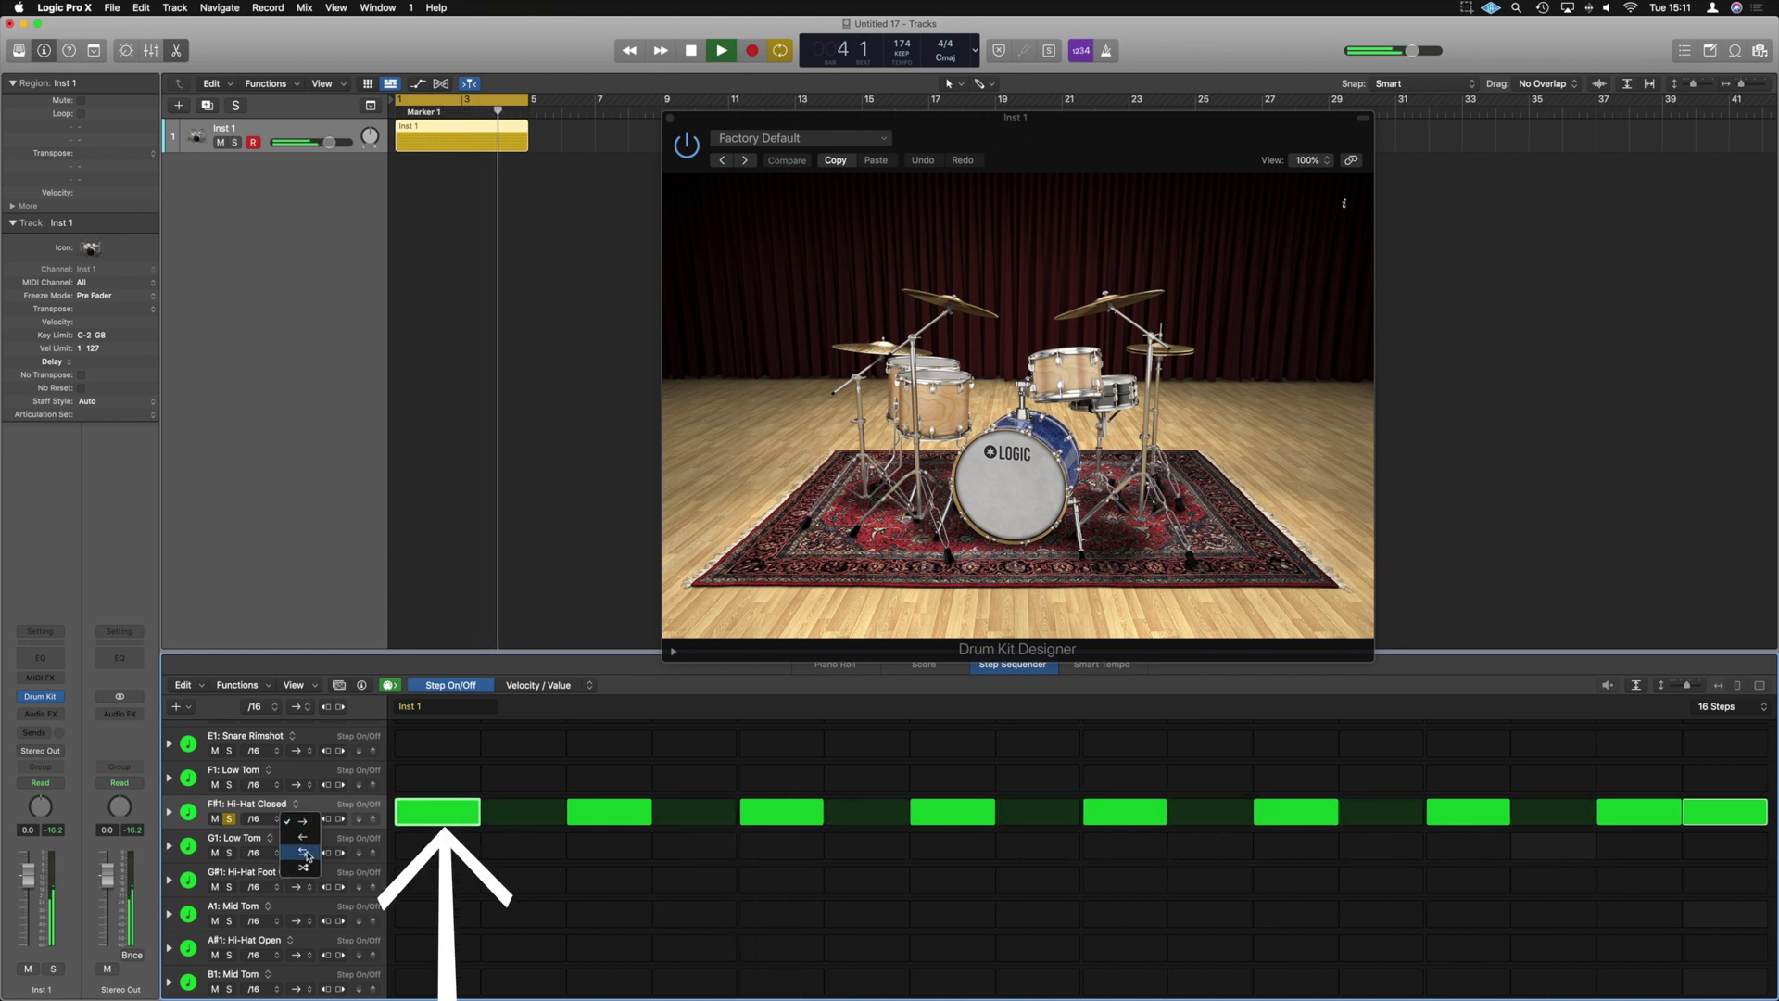
# Set the Hi-Hat Closed row's playback mode to Ping-Pong, then to Random
pyautogui.click(307, 853)
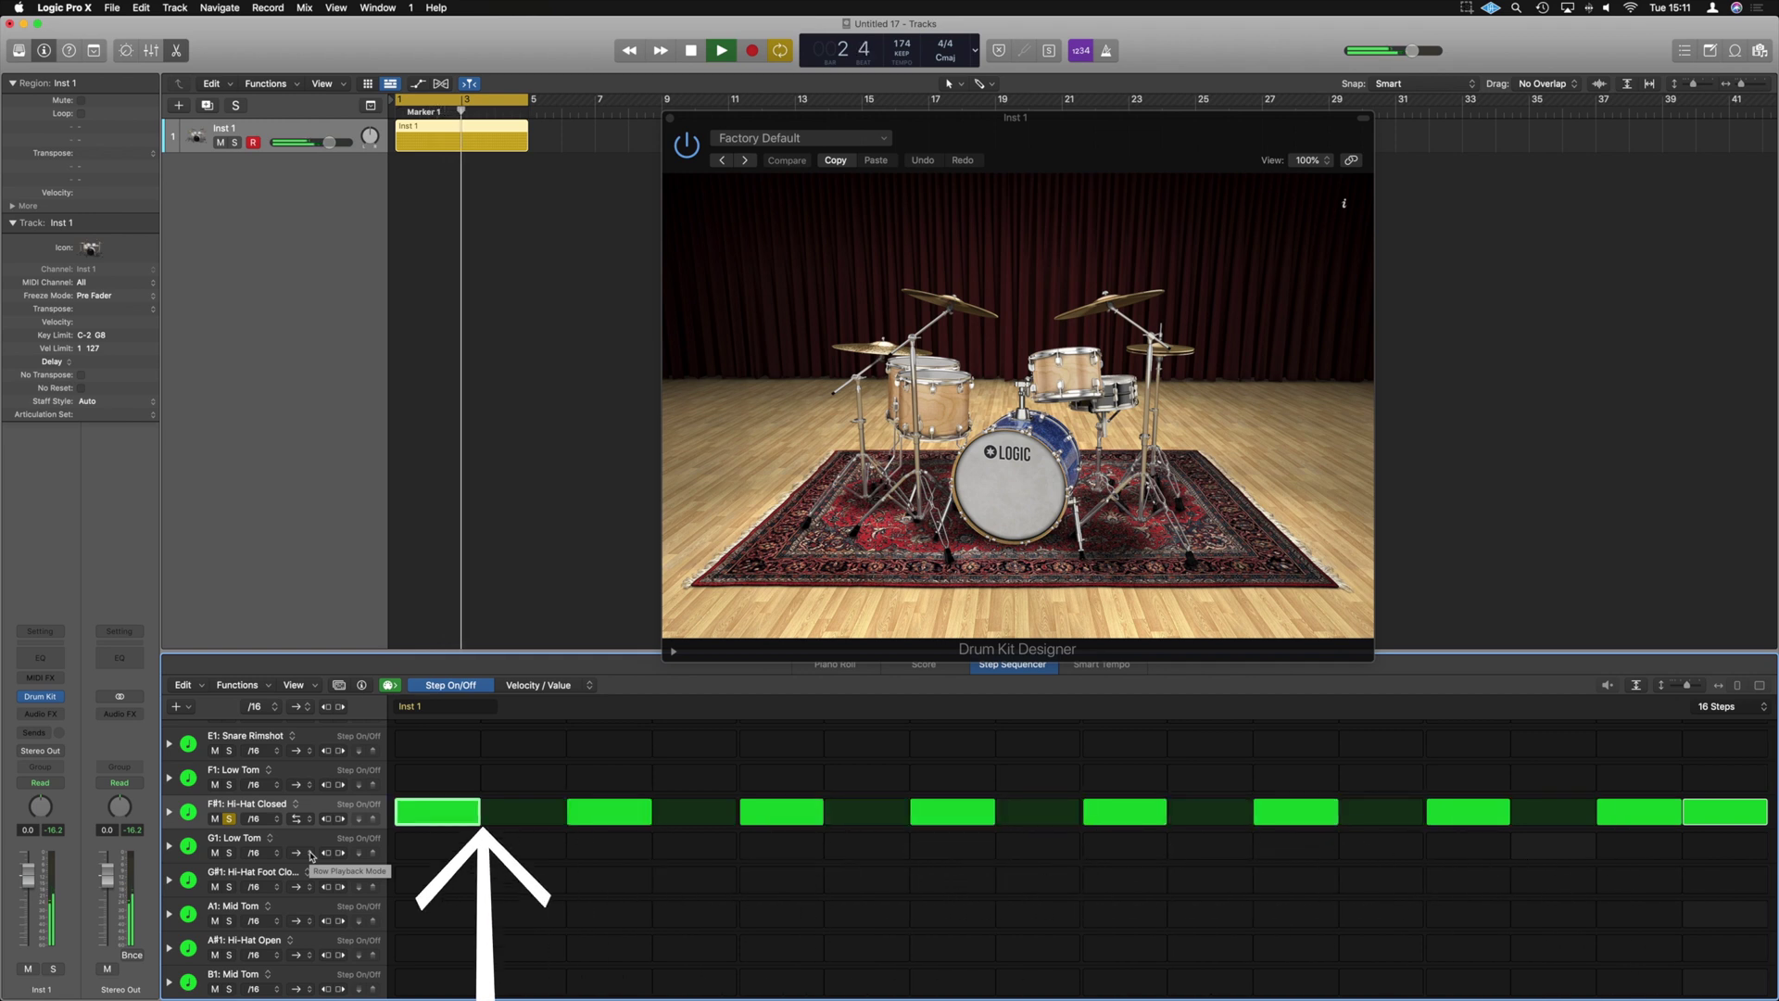
pyautogui.click(296, 818)
pyautogui.click(310, 833)
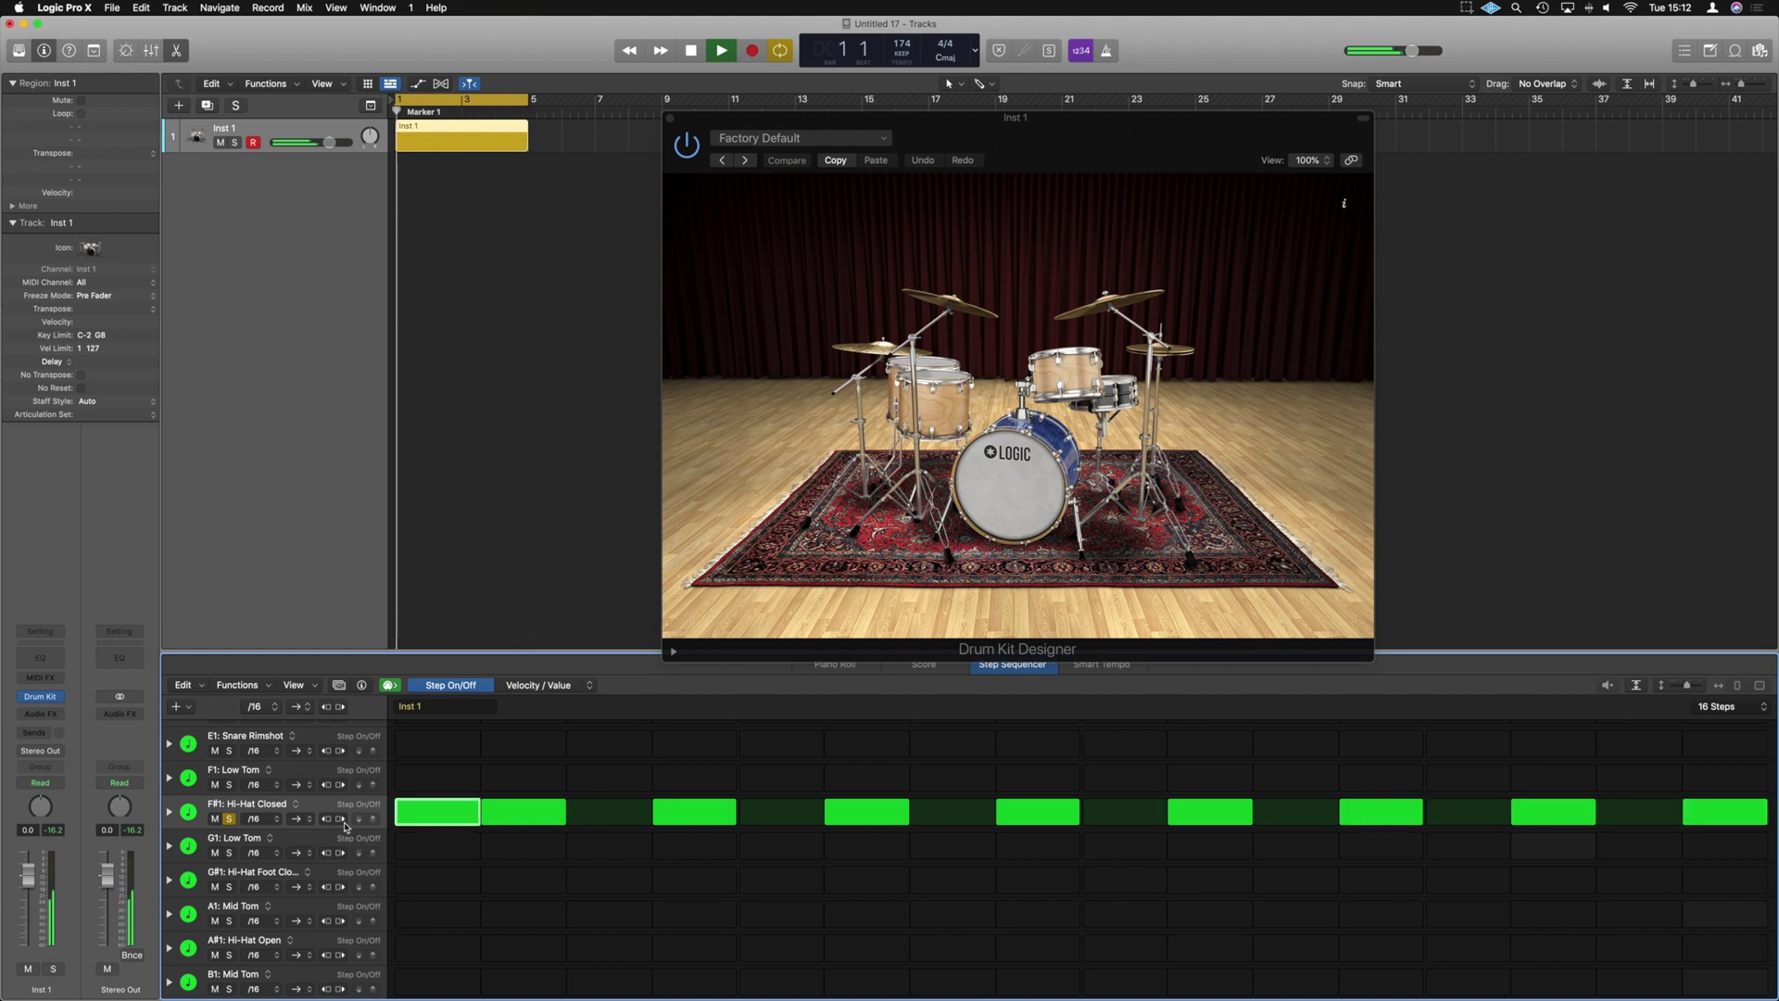
# Shift the Hi-Hat Closed pattern so hits fall on odd steps 1–15 plus step 16
pyautogui.click(341, 820)
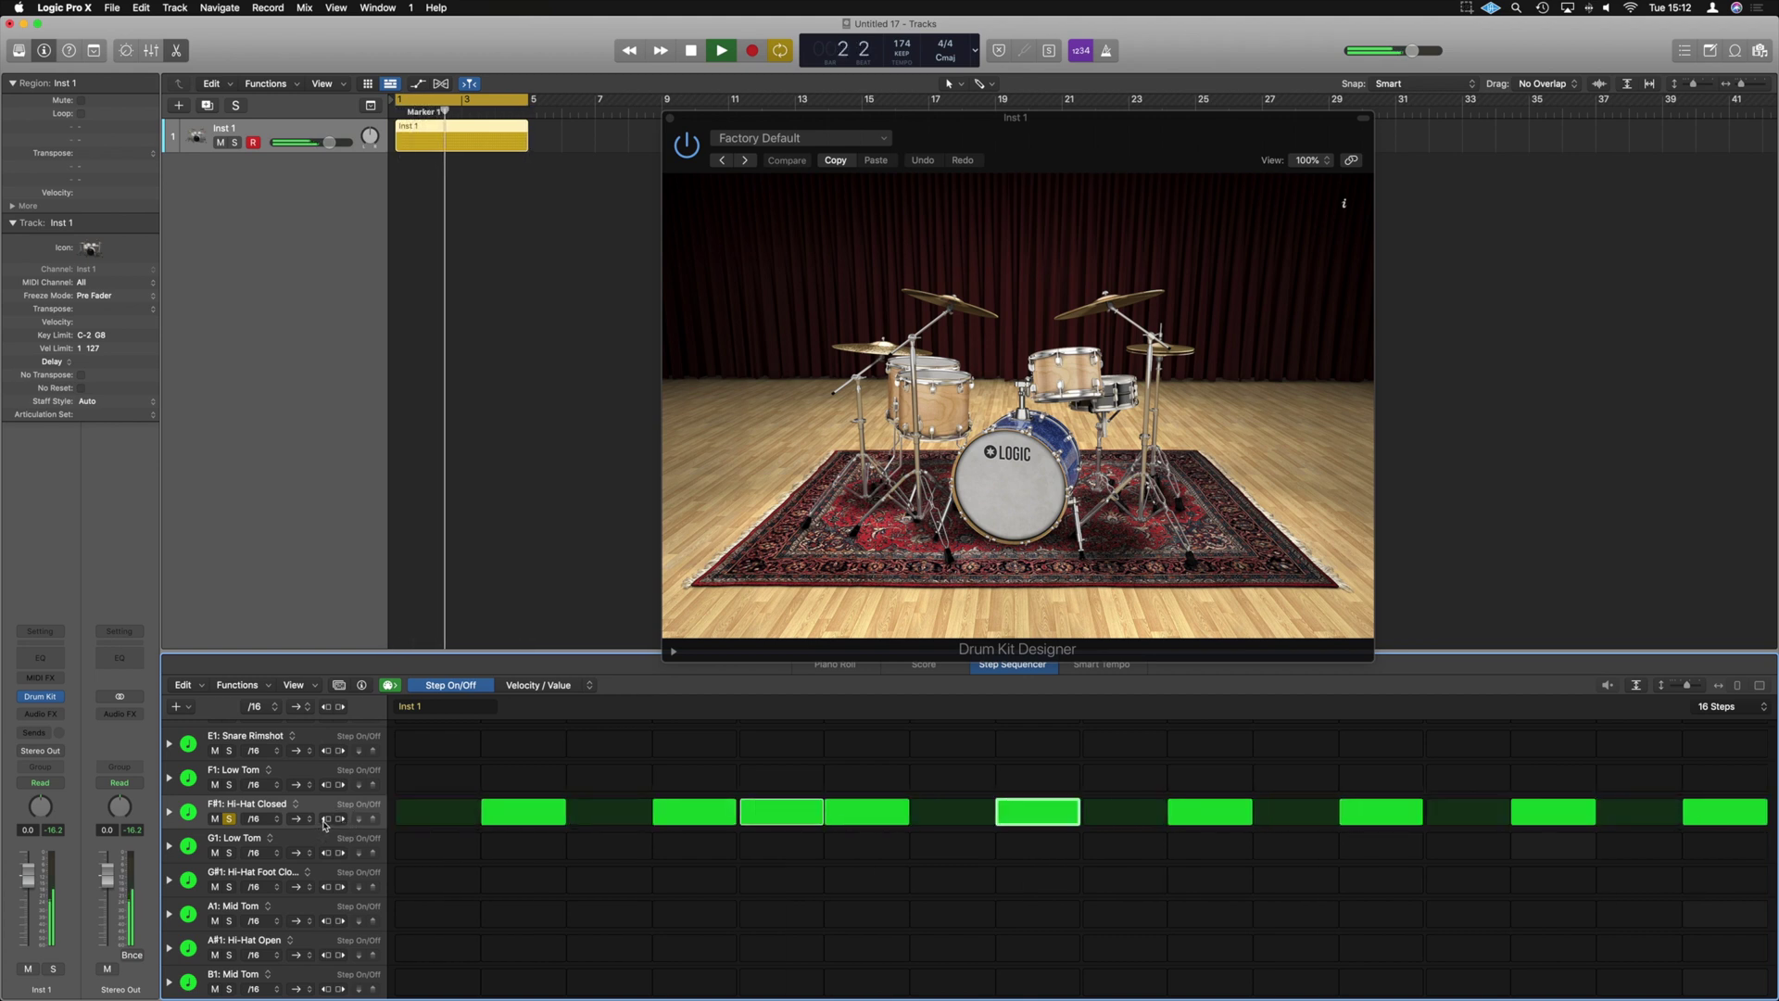
pyautogui.doubleClick(326, 819)
pyautogui.click(326, 819)
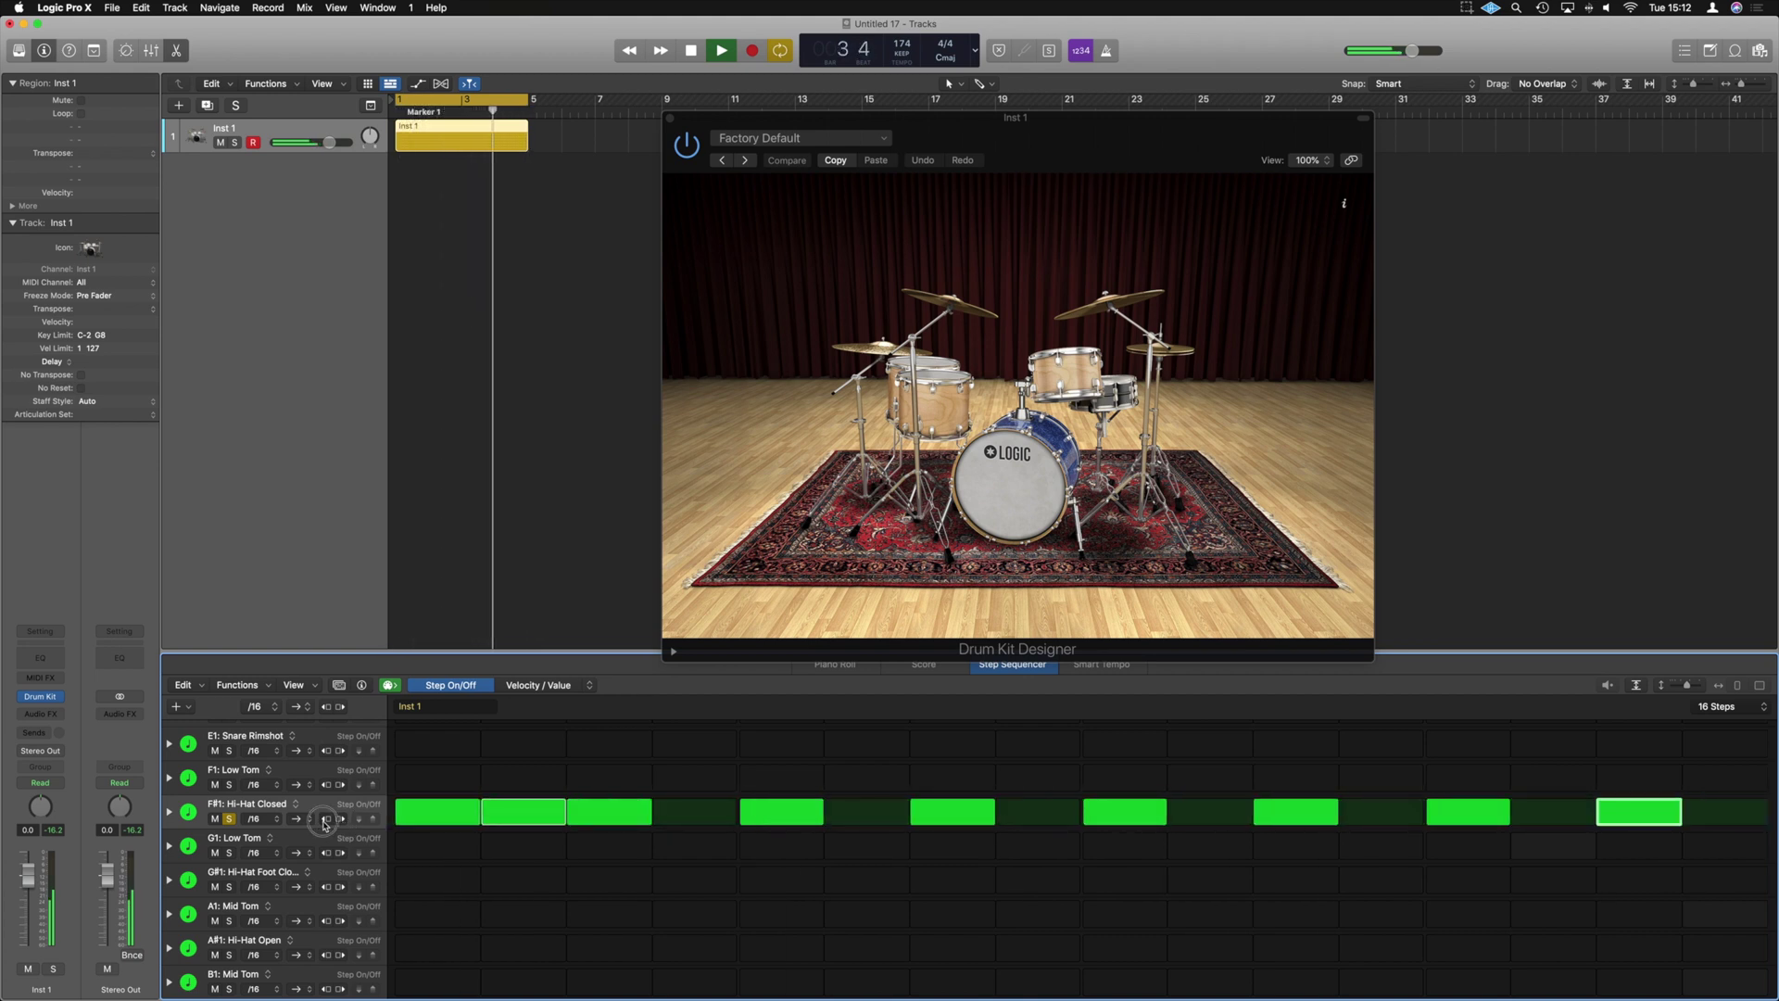
pyautogui.click(326, 819)
pyautogui.click(326, 819)
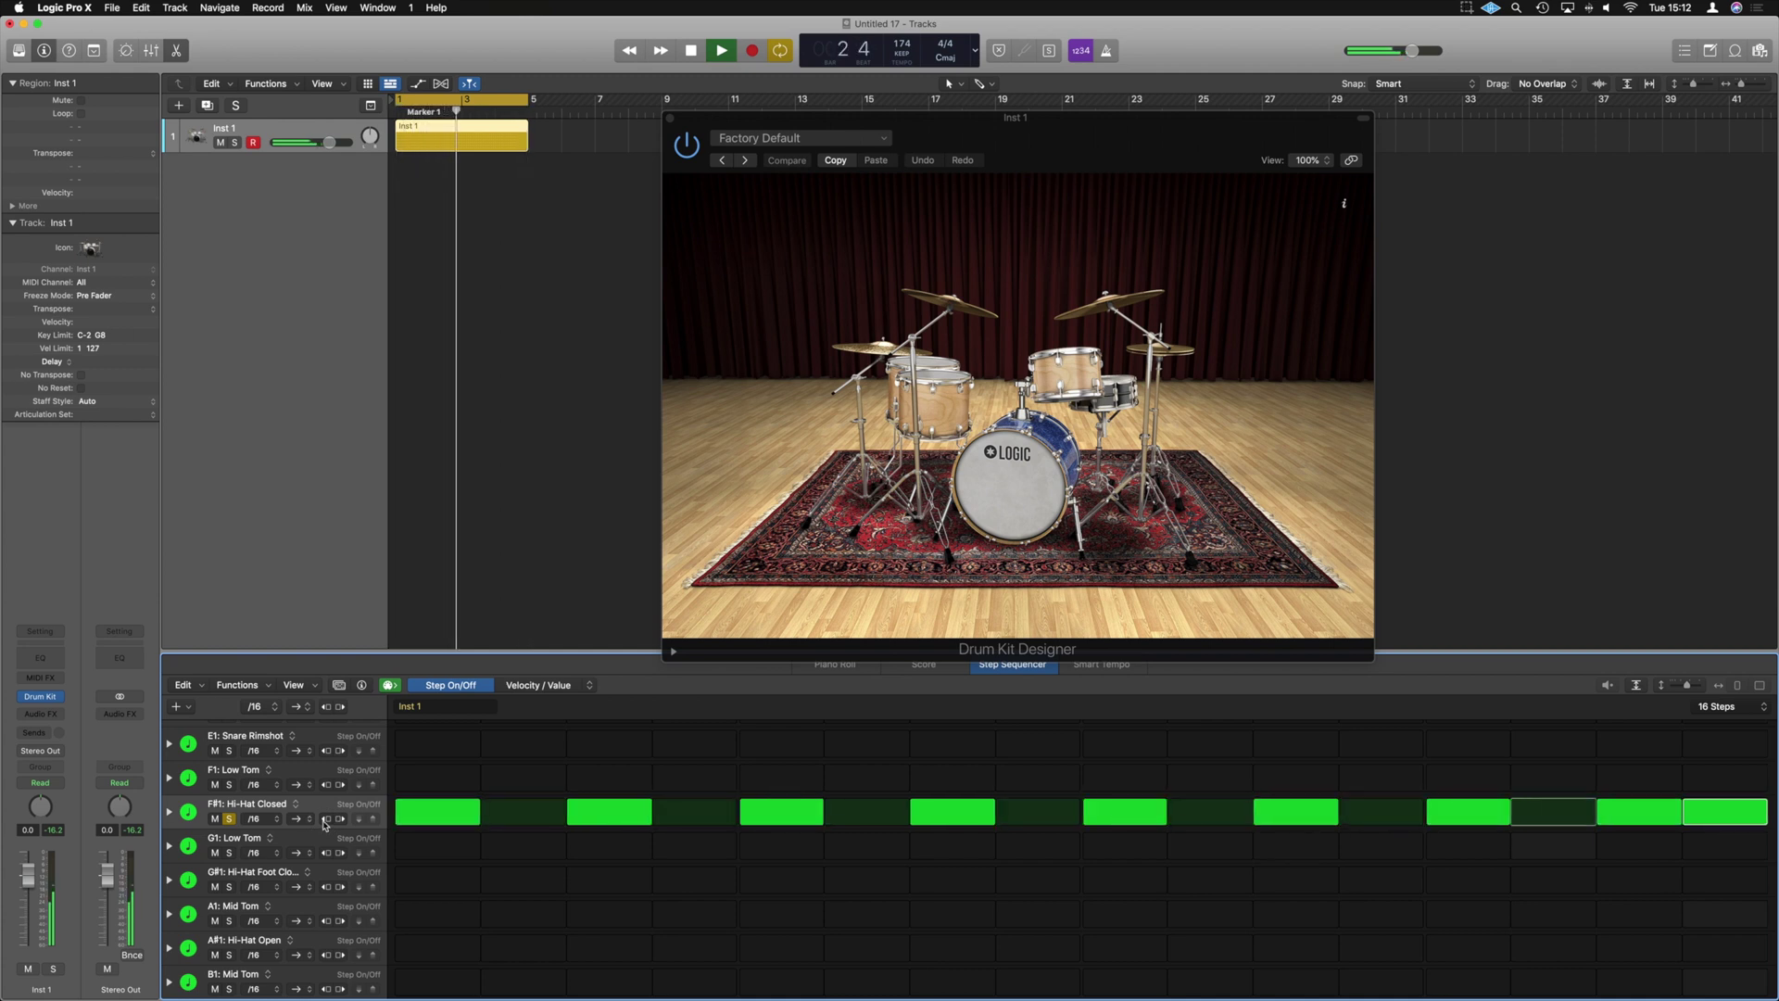
# Expand the Hi-Hat Closed row to show its Velocity and Note Repeat lanes
pyautogui.click(170, 812)
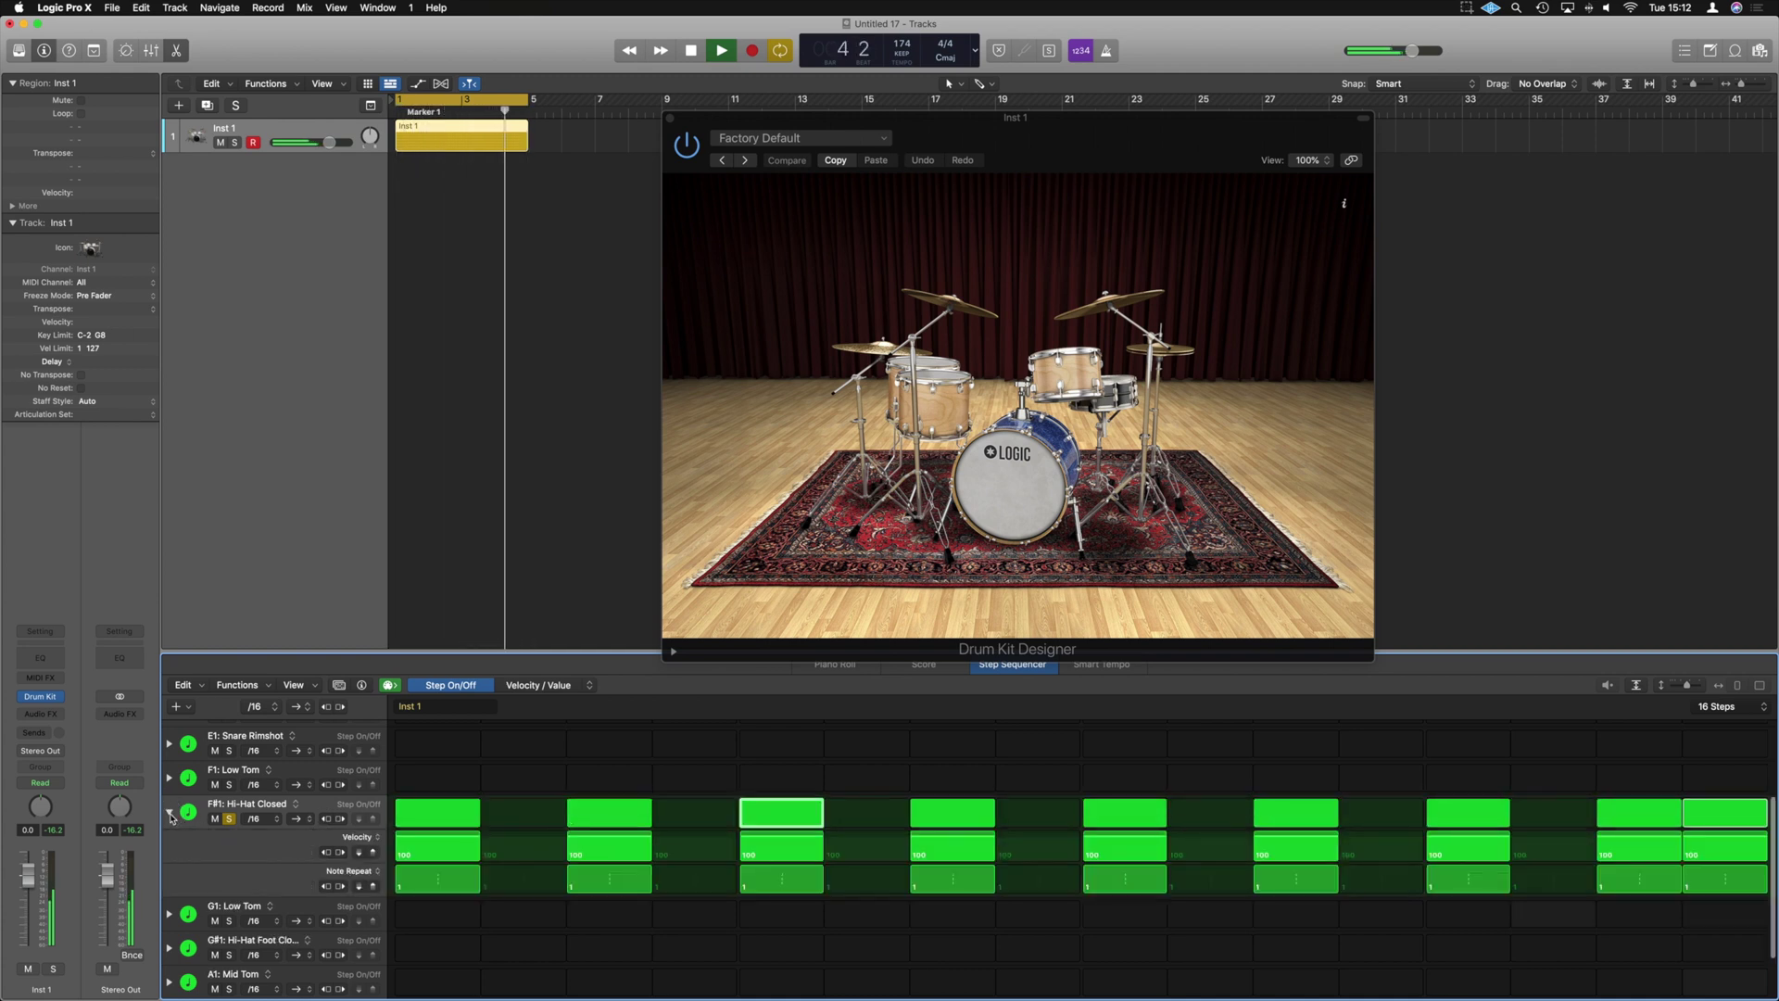
pyautogui.click(170, 813)
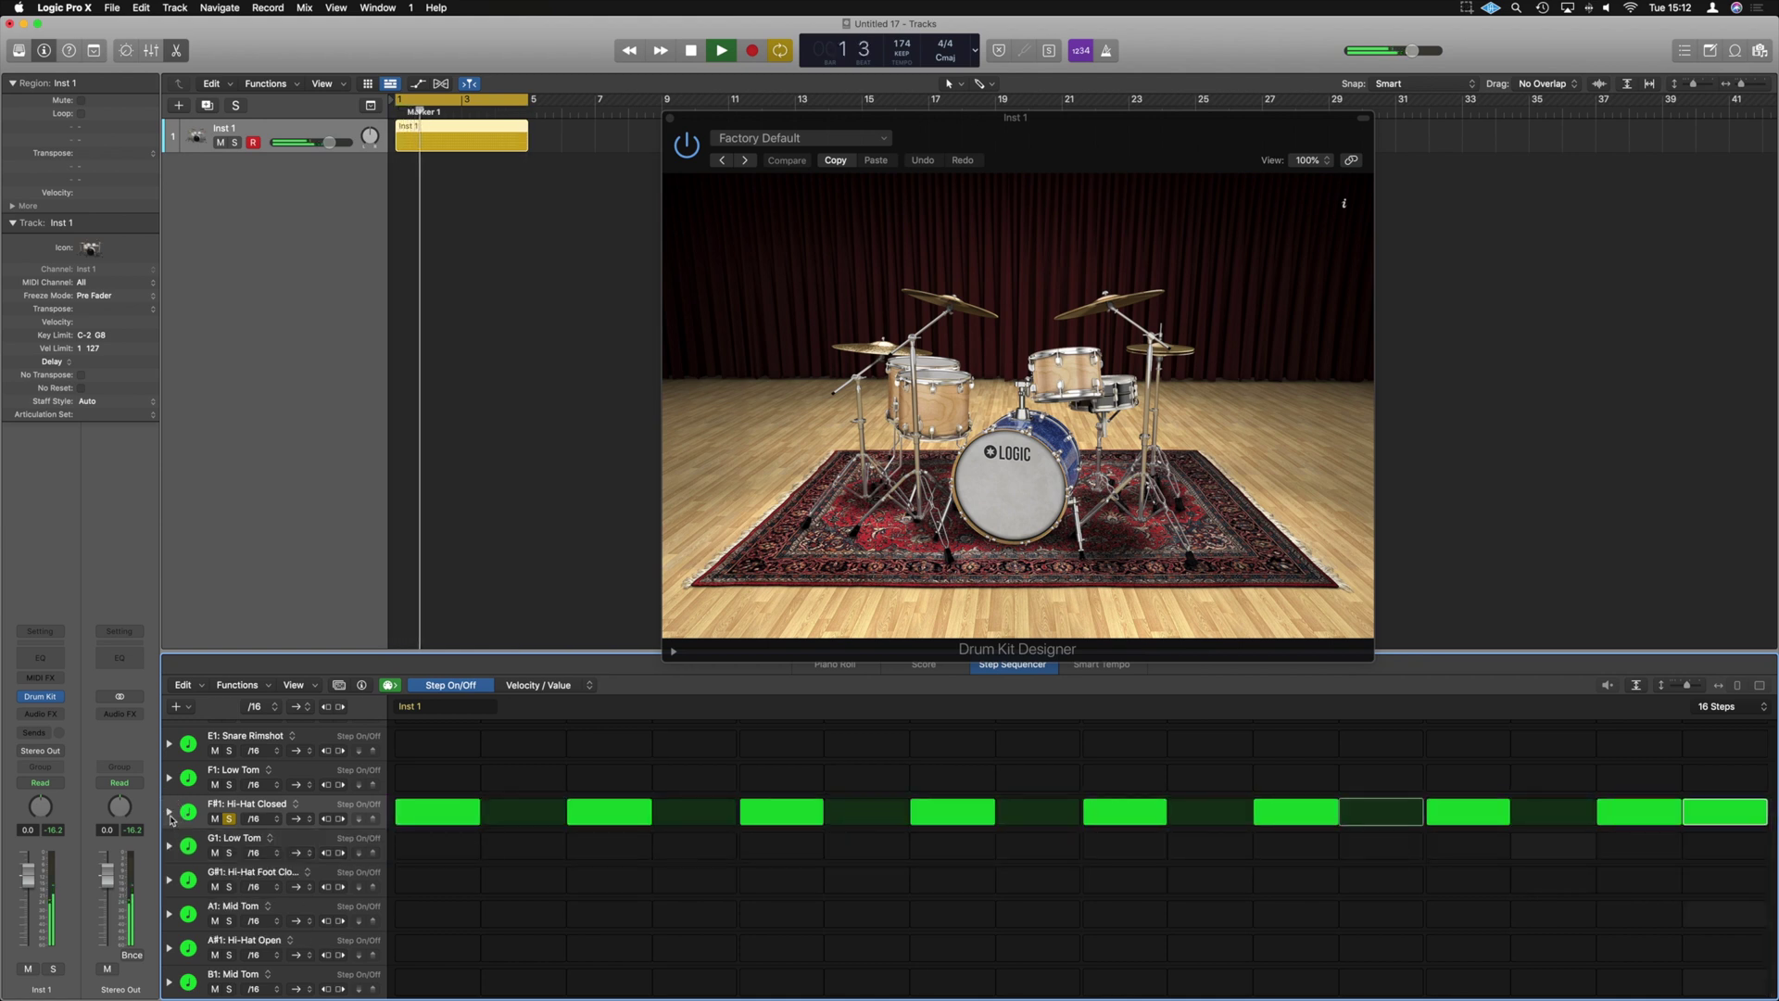
pyautogui.click(170, 813)
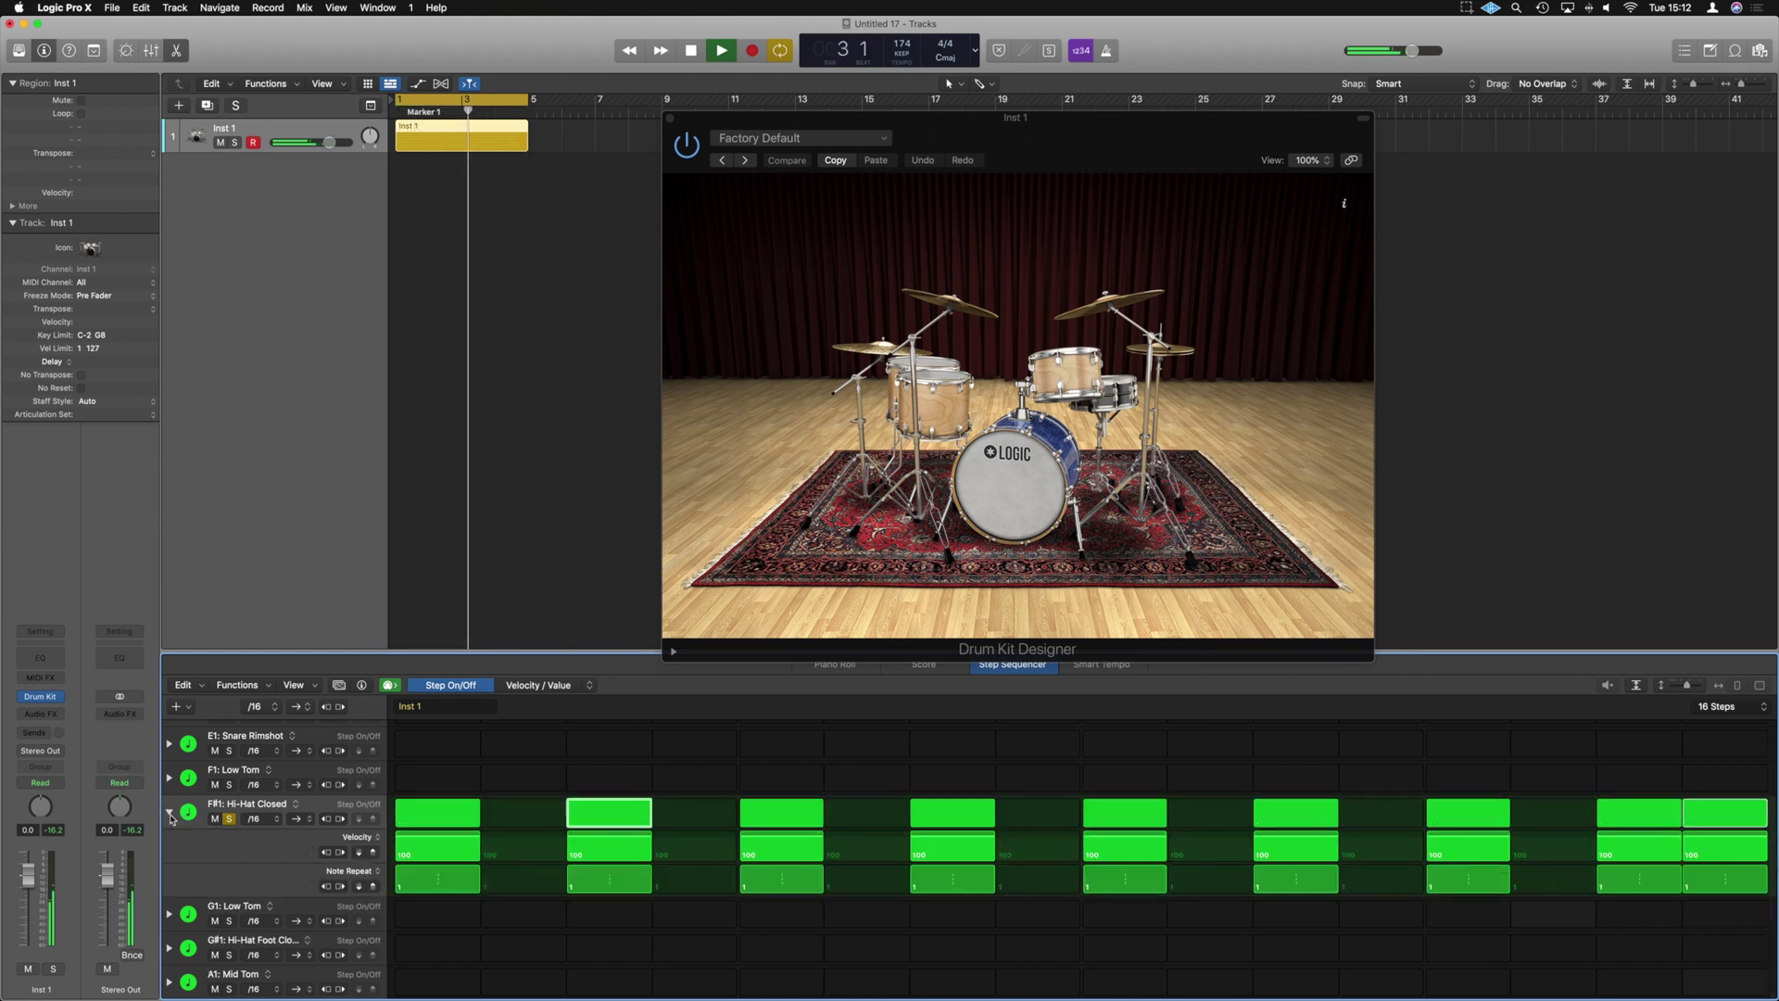
# Lower Hi-Hat Closed velocities: step 3 to 55, step 7 to 70, step 11 to 60, step 15 to 55
pyautogui.moveTo(608, 843); pyautogui.dragTo(607, 852)
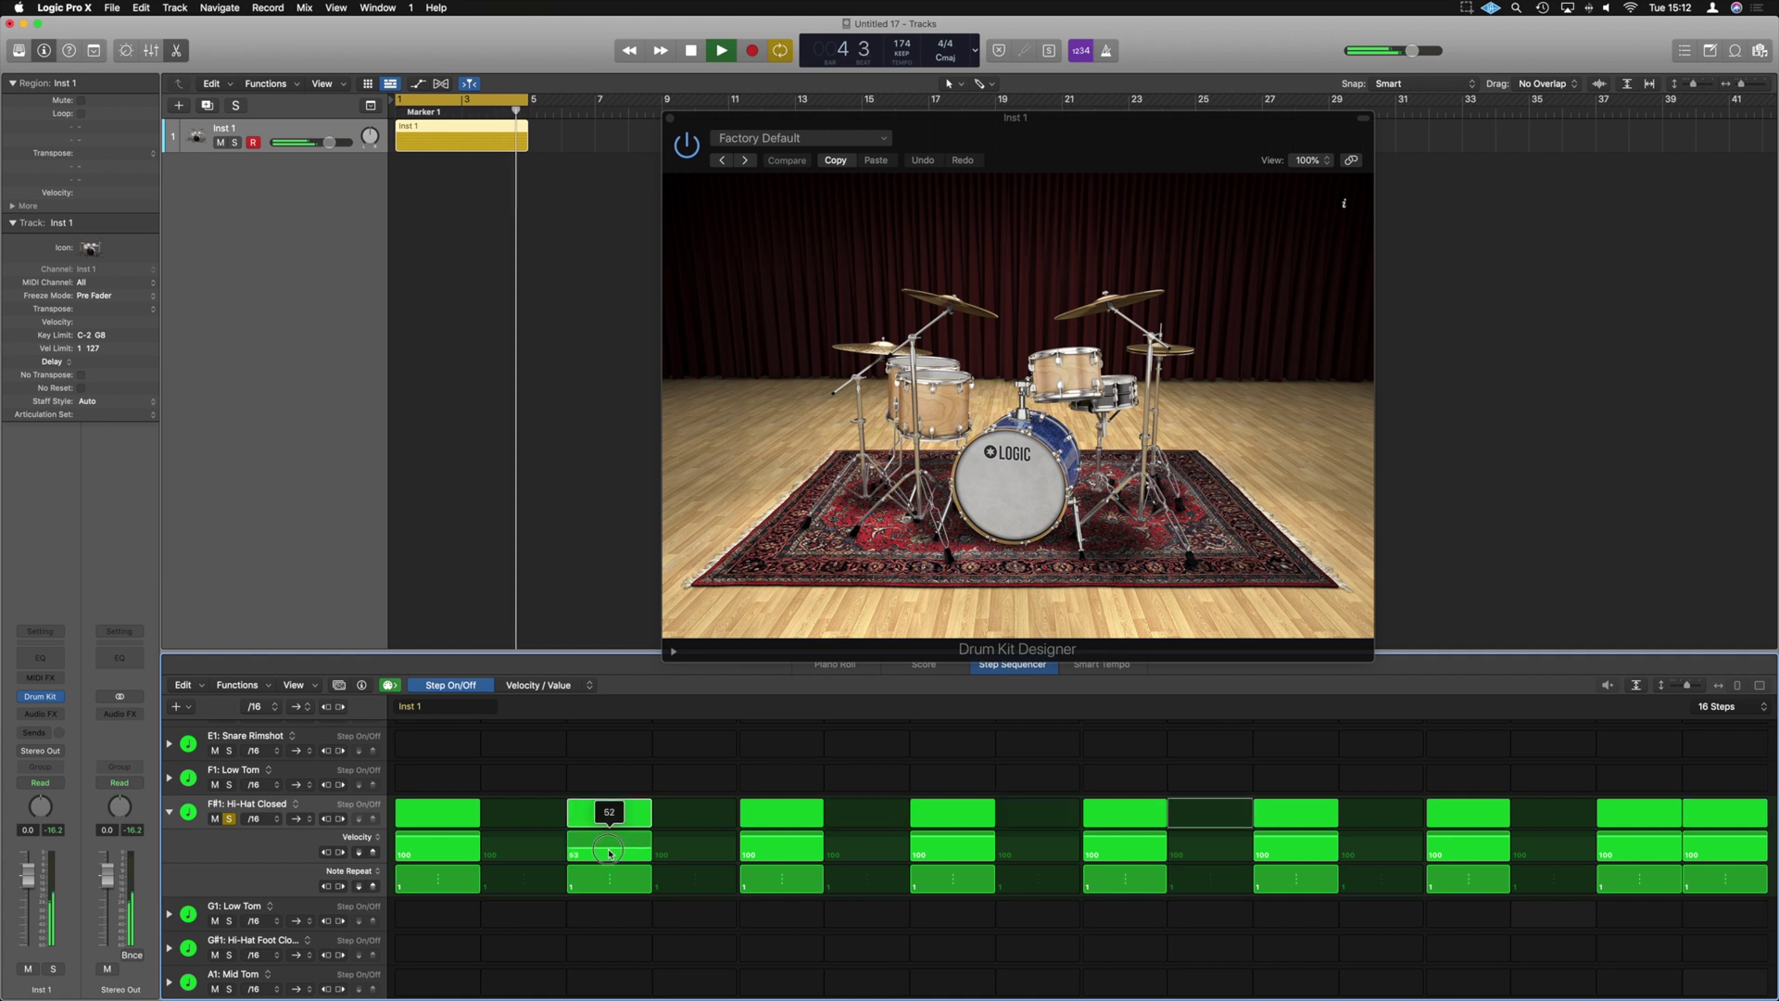
pyautogui.moveTo(913, 846); pyautogui.dragTo(915, 854)
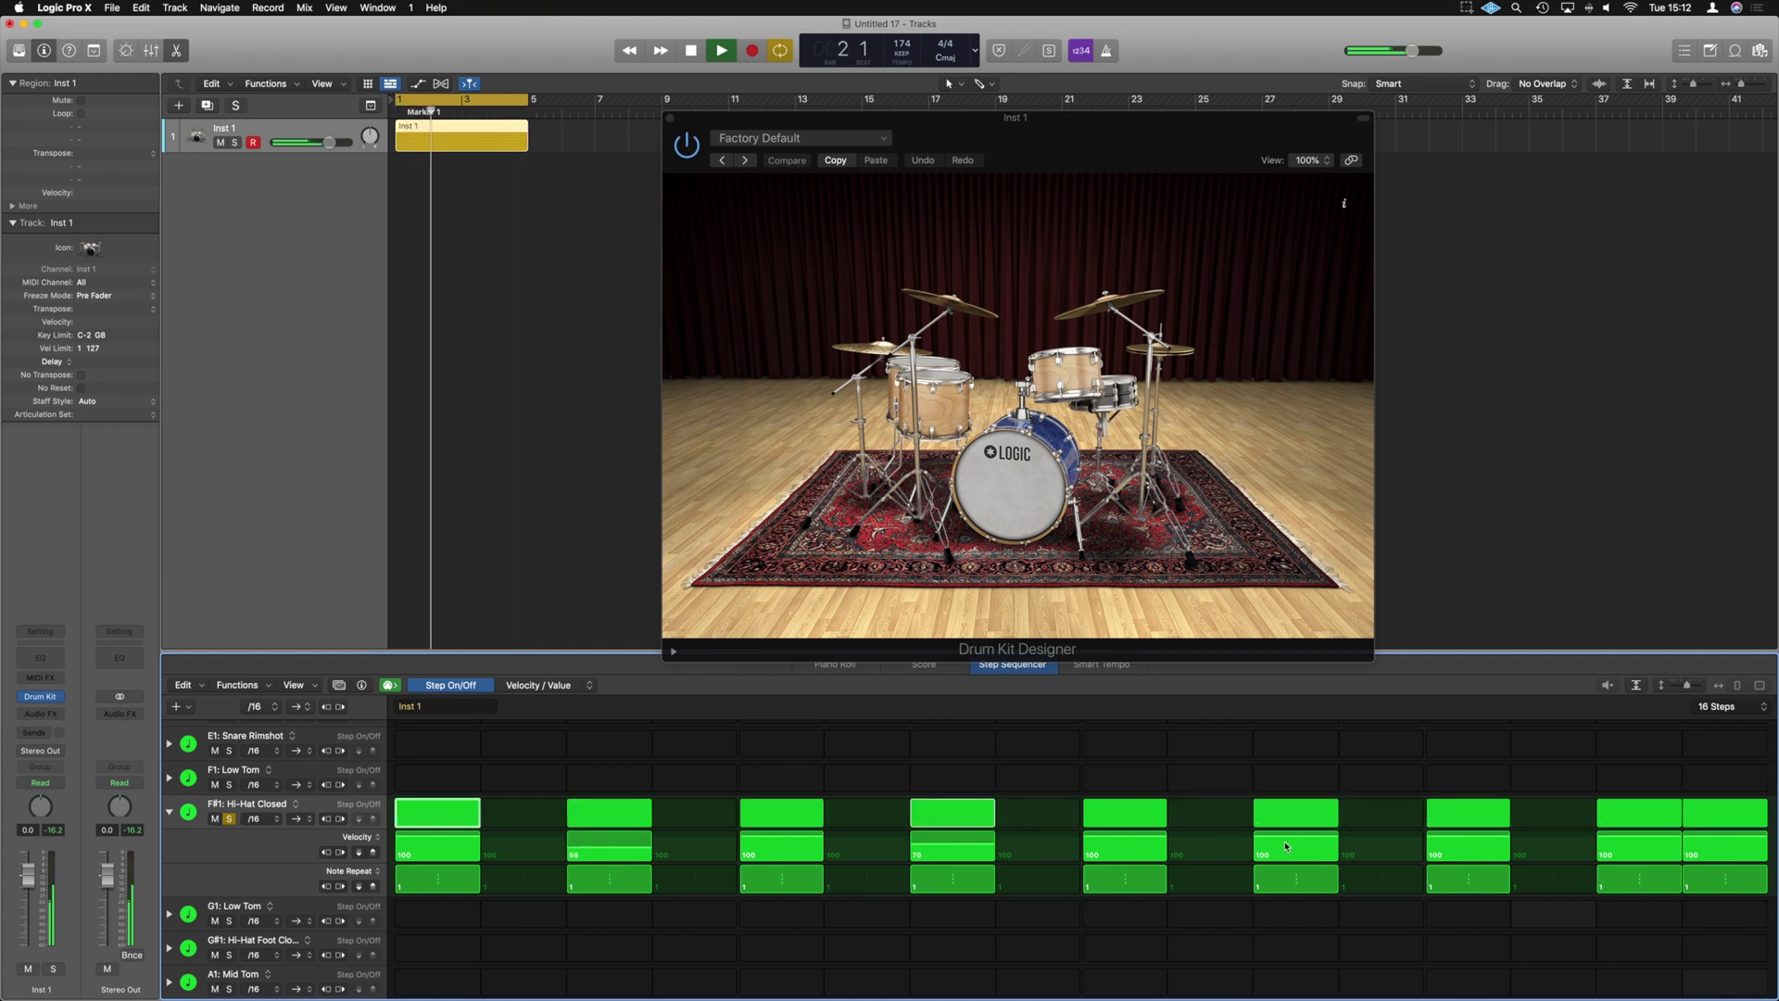
pyautogui.moveTo(1300, 837); pyautogui.dragTo(1300, 846)
pyautogui.moveTo(1635, 836); pyautogui.dragTo(1635, 849)
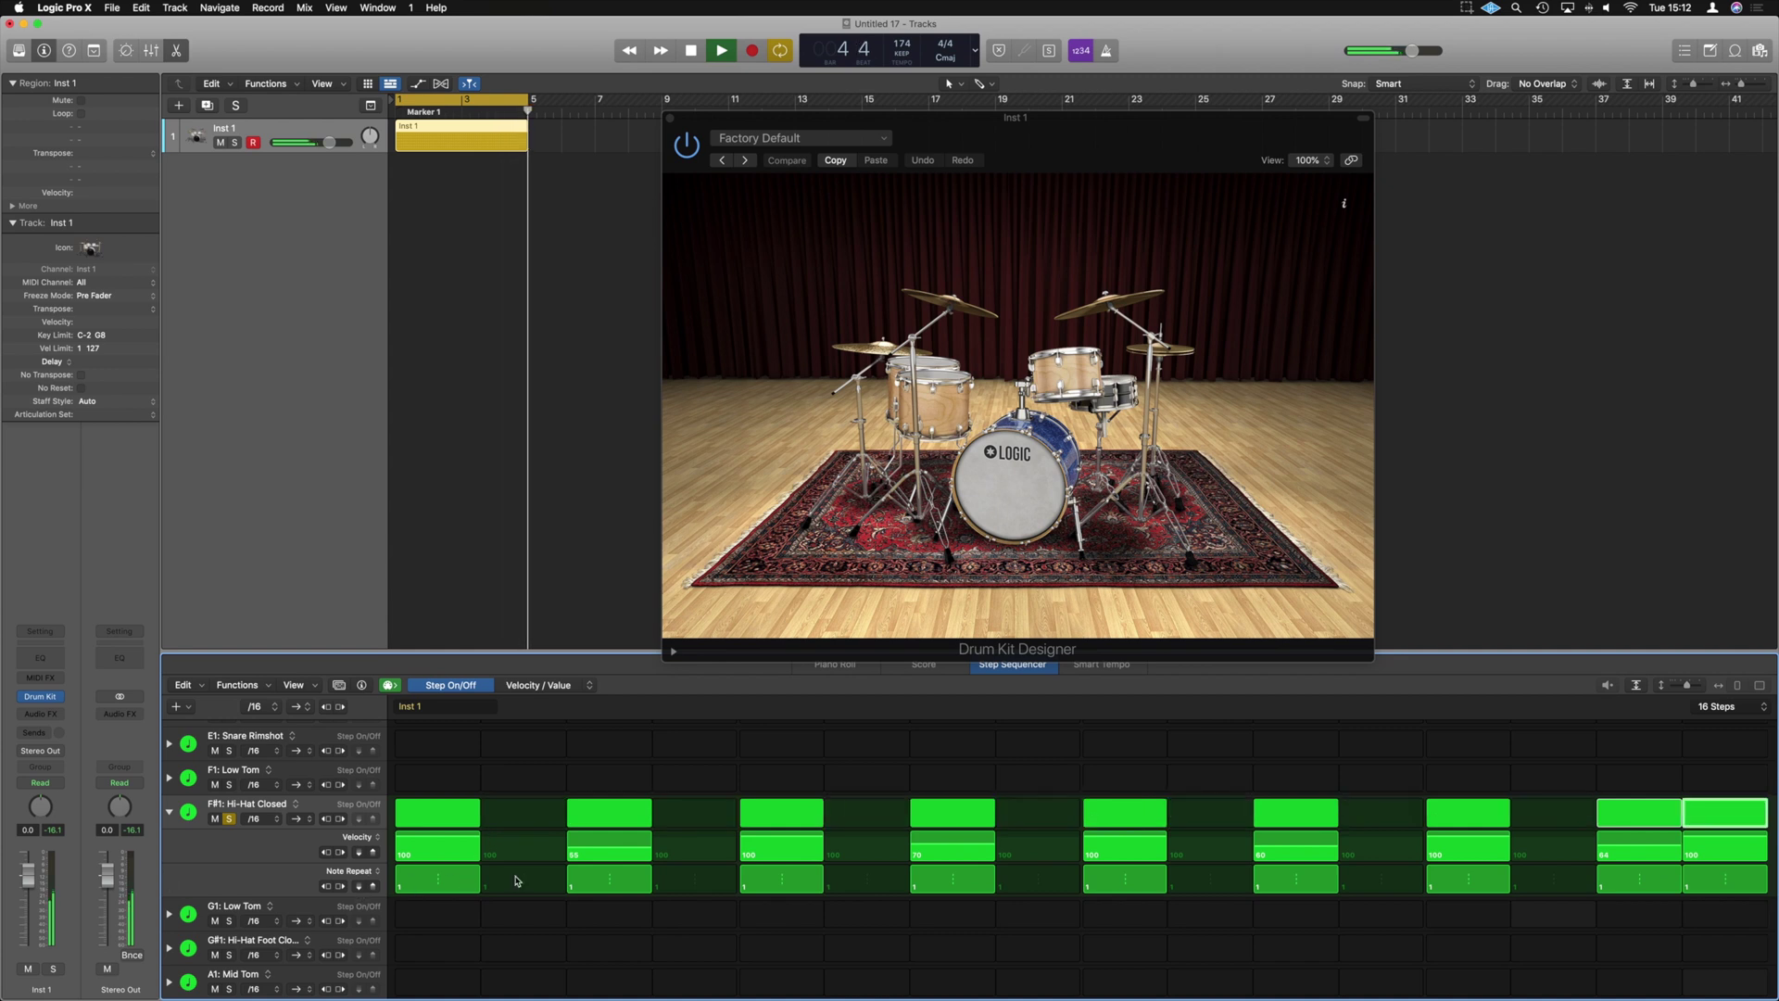
# Add note repeats (2 and 3) to Hi-Hat Closed steps 11 and 13, collapse the row, stop playback
pyautogui.moveTo(1293, 876); pyautogui.dragTo(1289, 888)
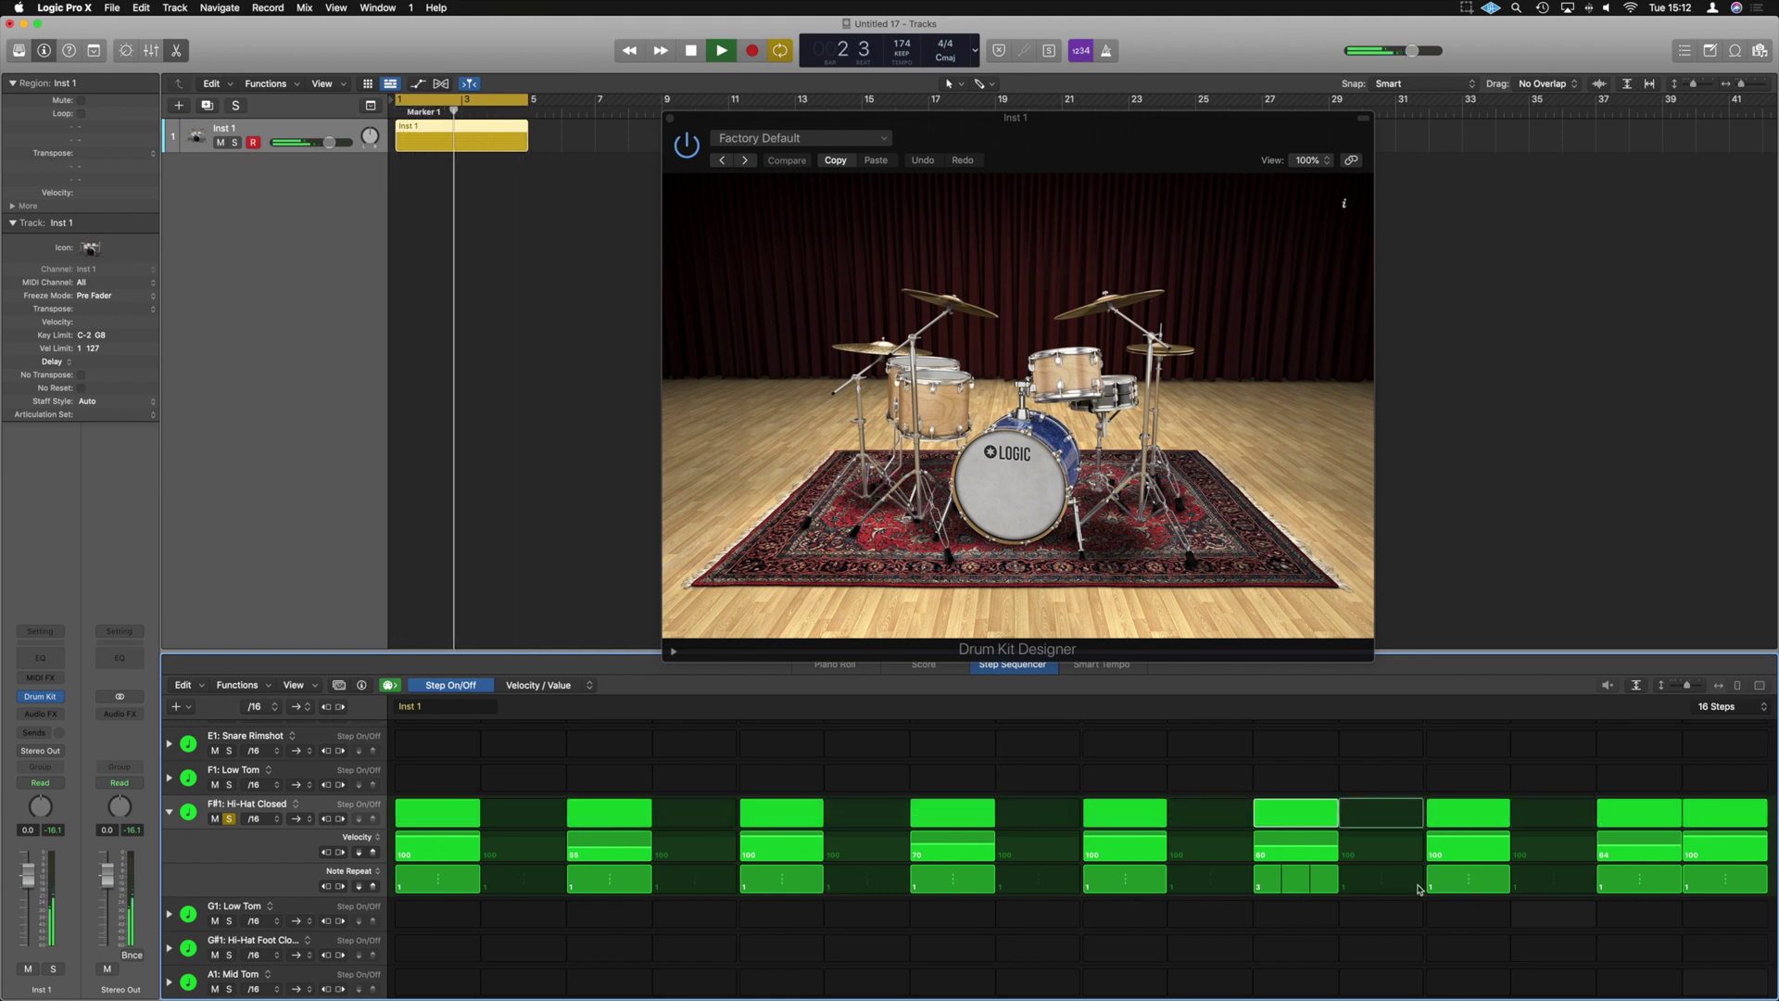
pyautogui.moveTo(1311, 889); pyautogui.dragTo(1300, 891)
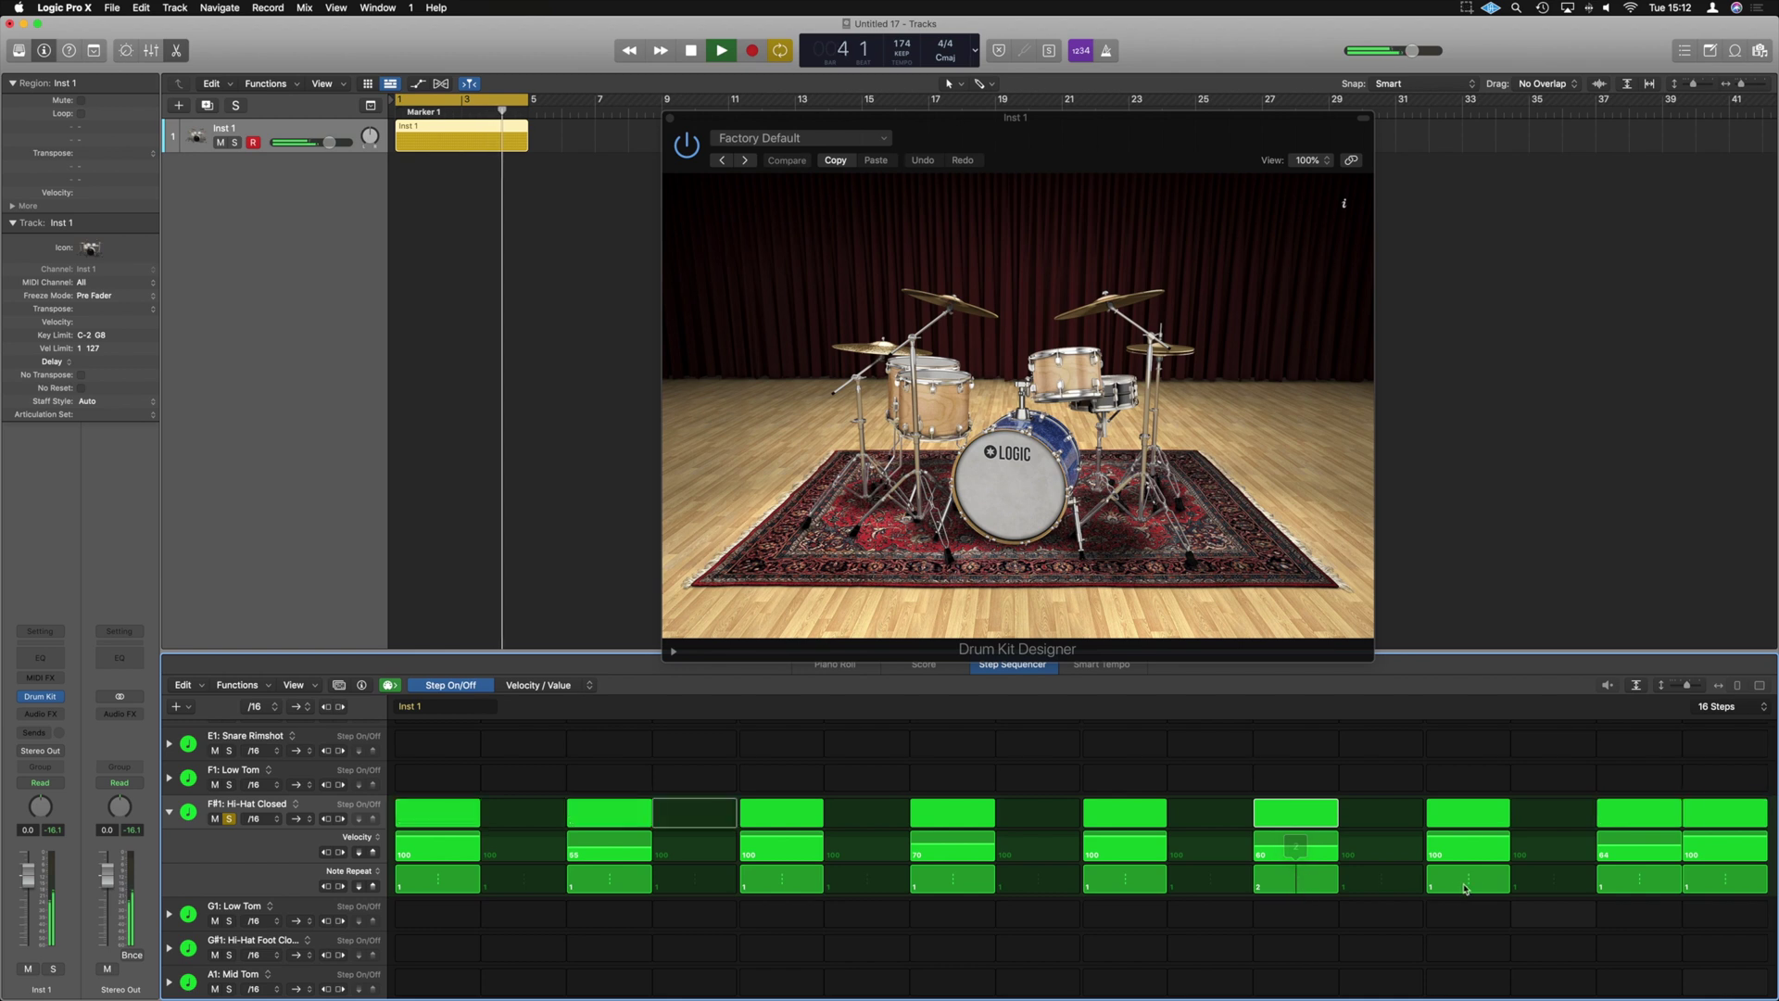
pyautogui.moveTo(1468, 879)
pyautogui.mouseDown()
pyautogui.moveTo(1465, 940)
pyautogui.moveTo(1481, 893)
pyautogui.mouseUp()
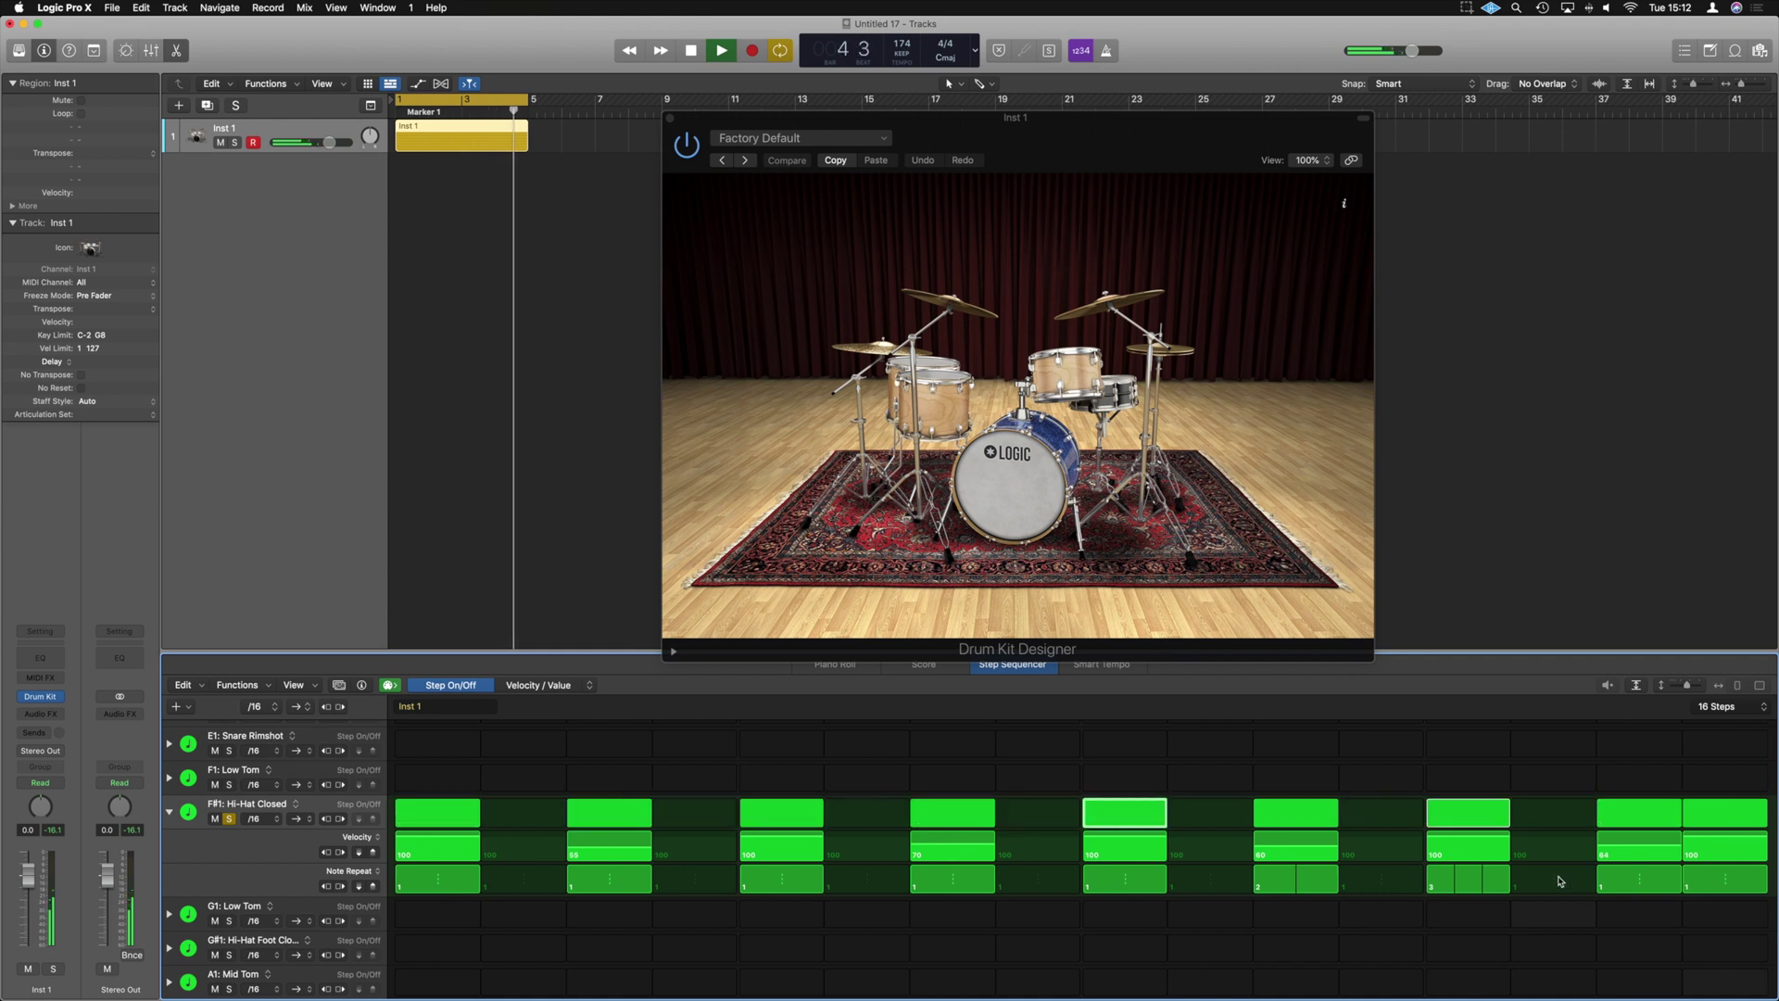
pyautogui.click(169, 811)
pyautogui.press('space')
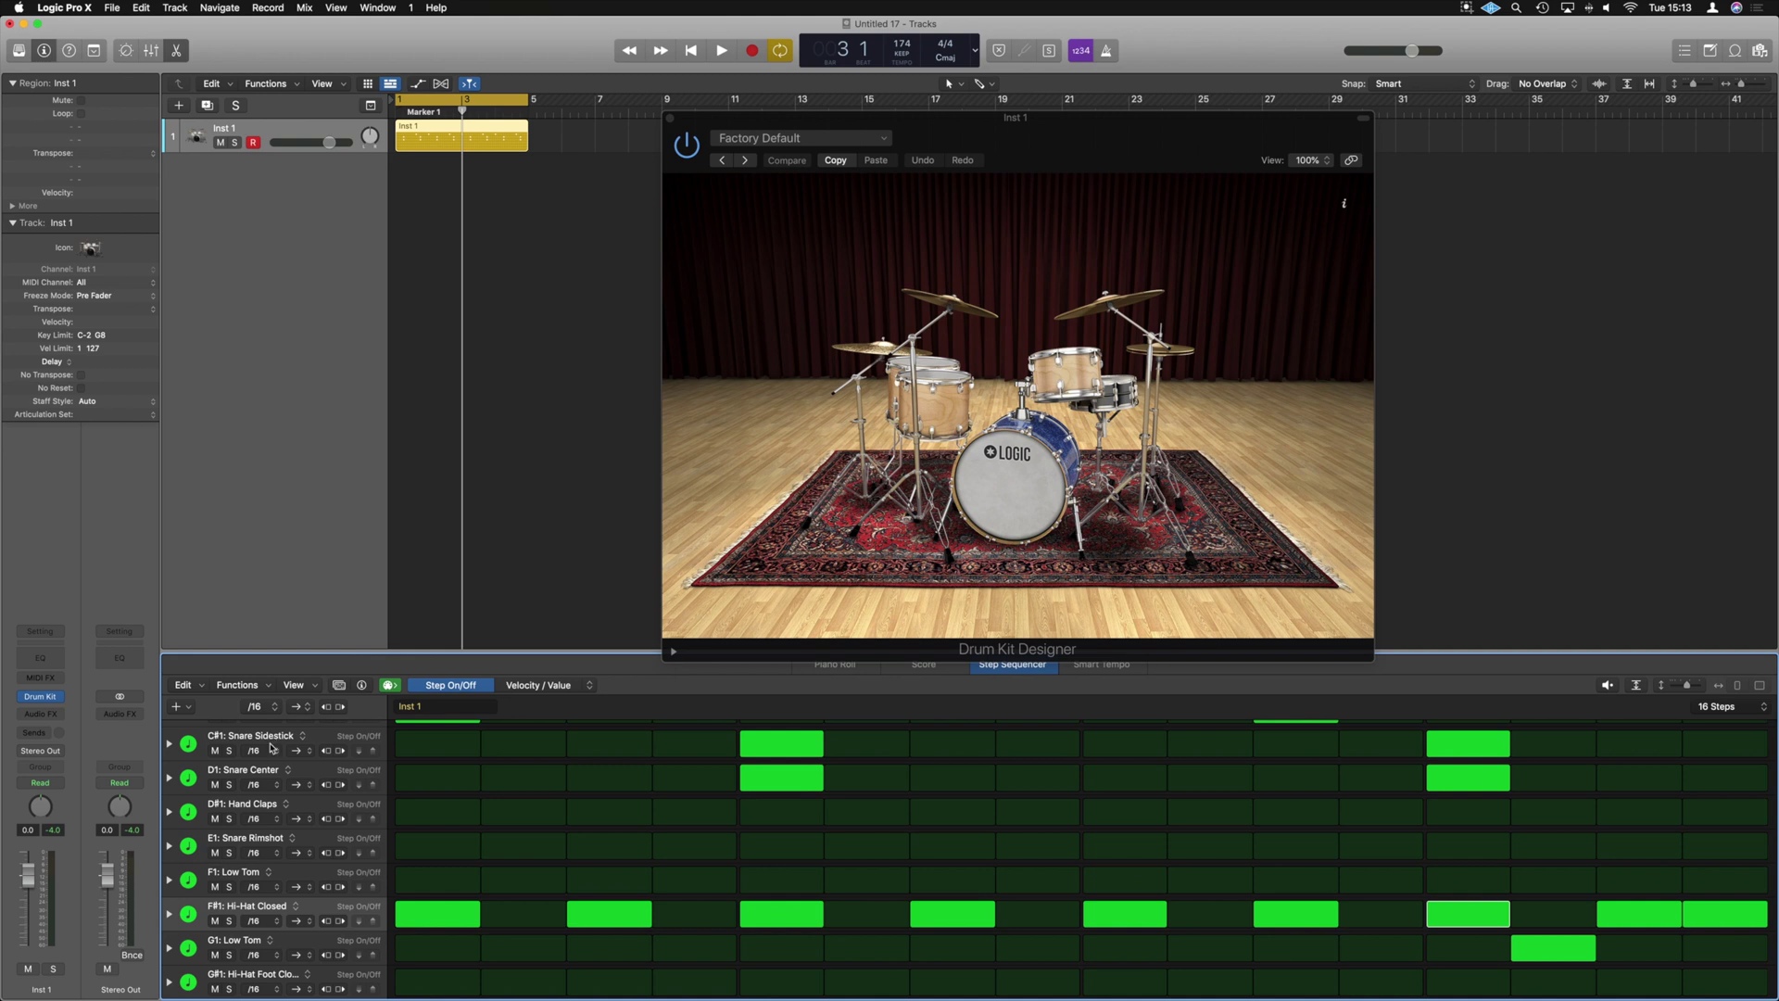
# Assign a drum-kit icon from the Drums icon set to the Snare Sidestick row
pyautogui.scroll(2, 376, 822)
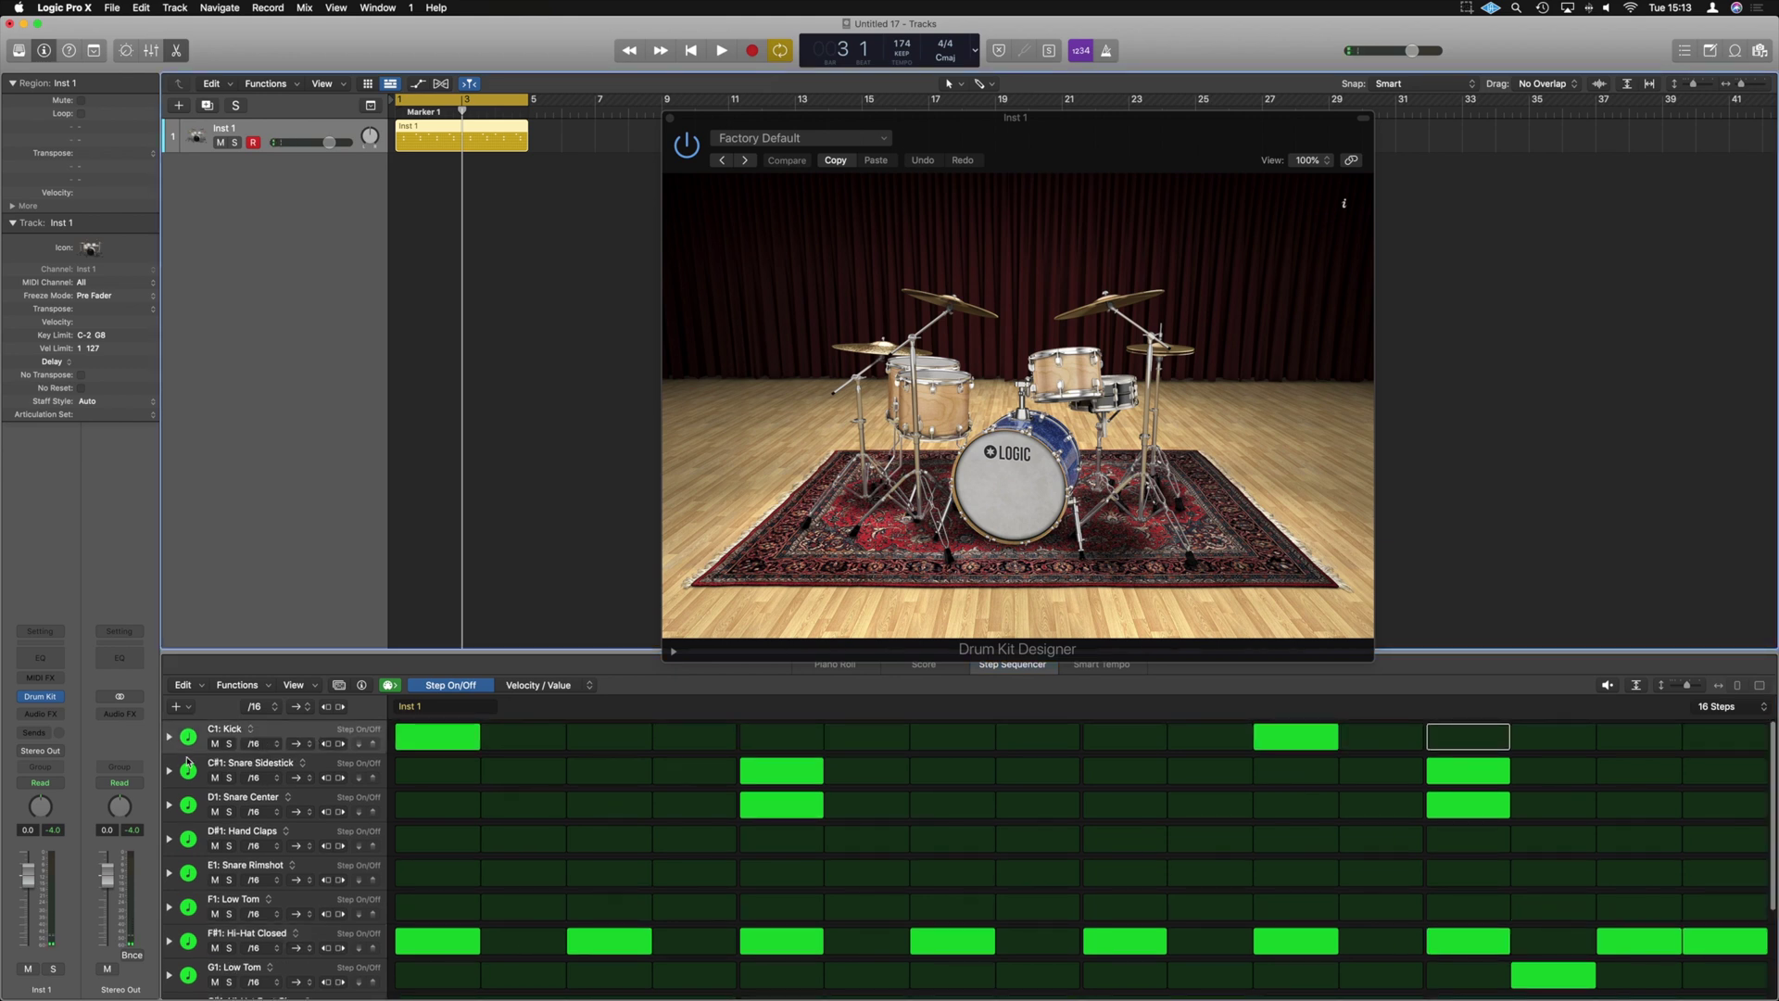
pyautogui.click(188, 738)
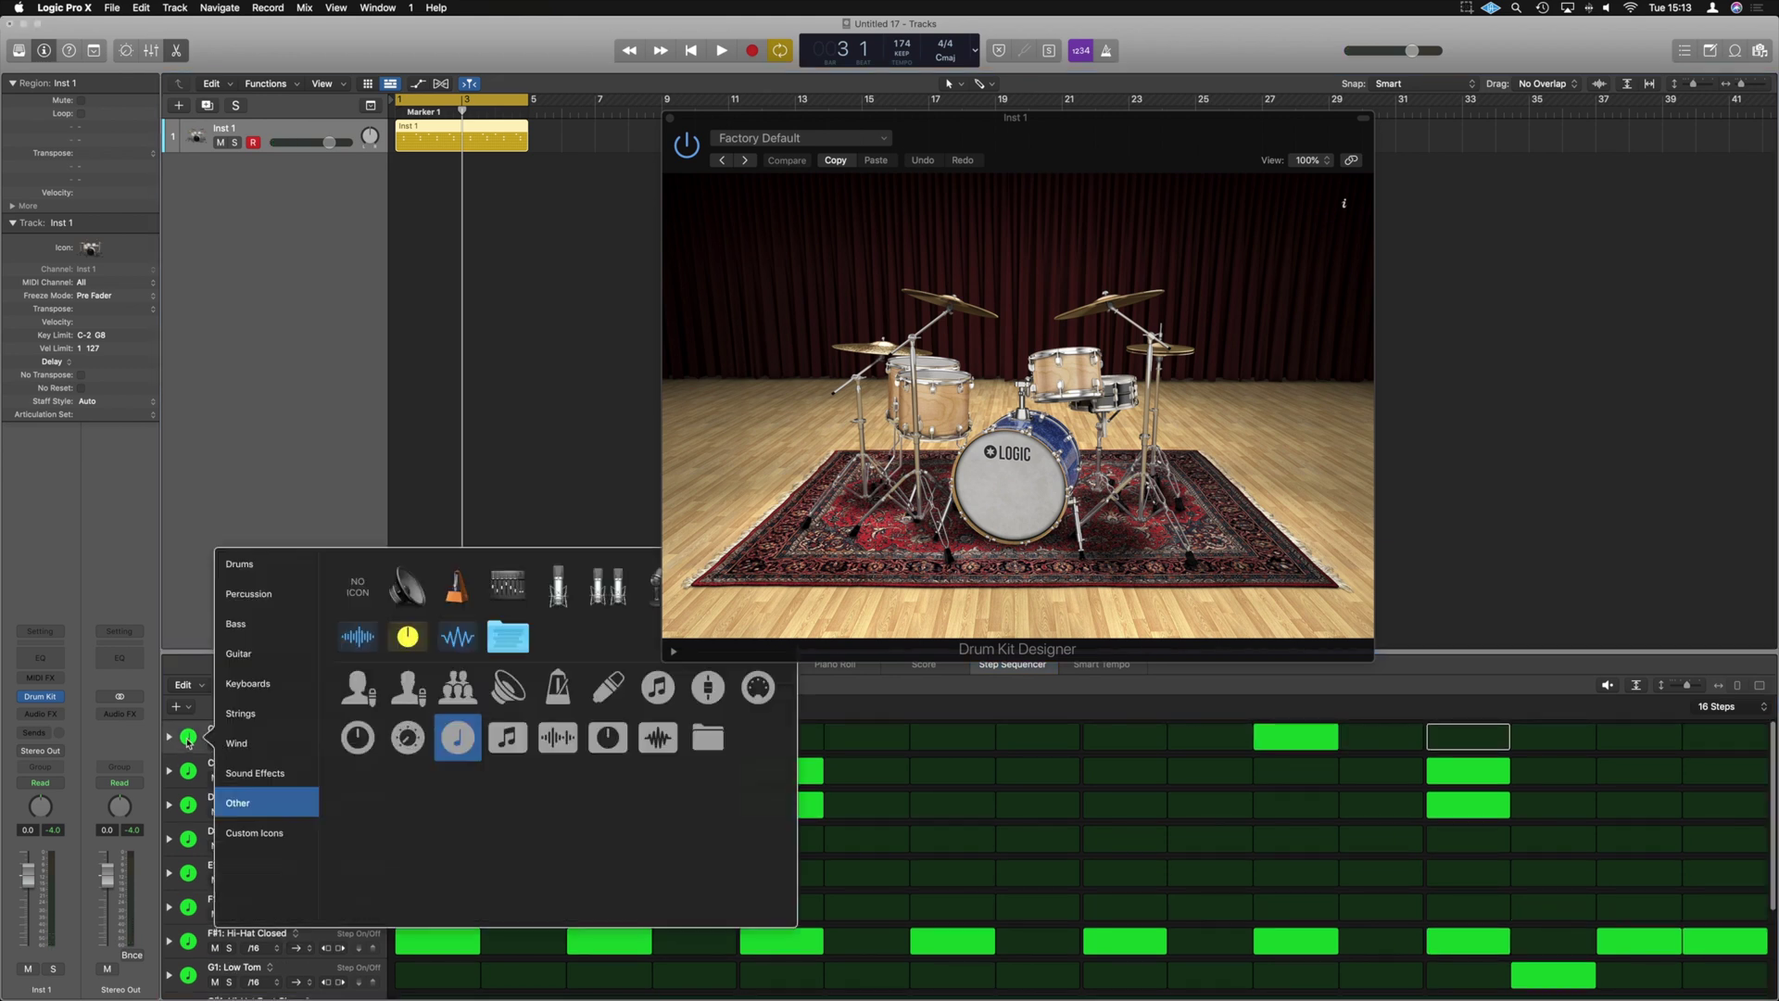
pyautogui.click(240, 564)
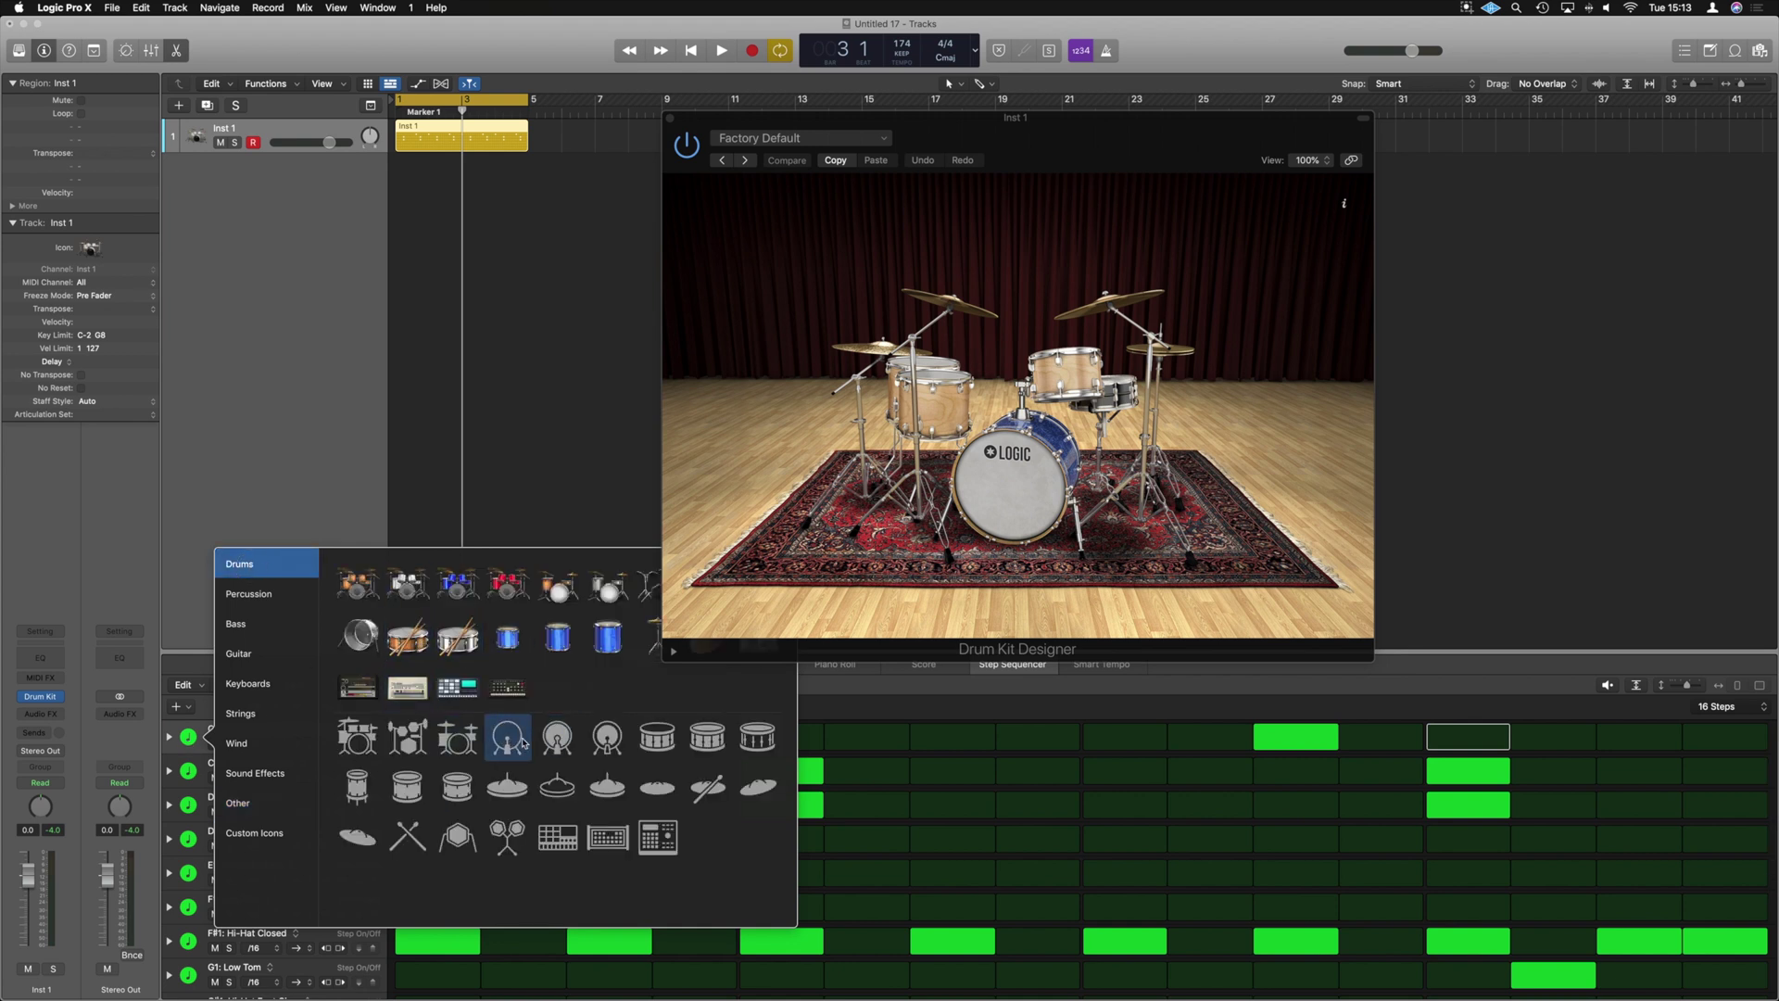
pyautogui.click(508, 583)
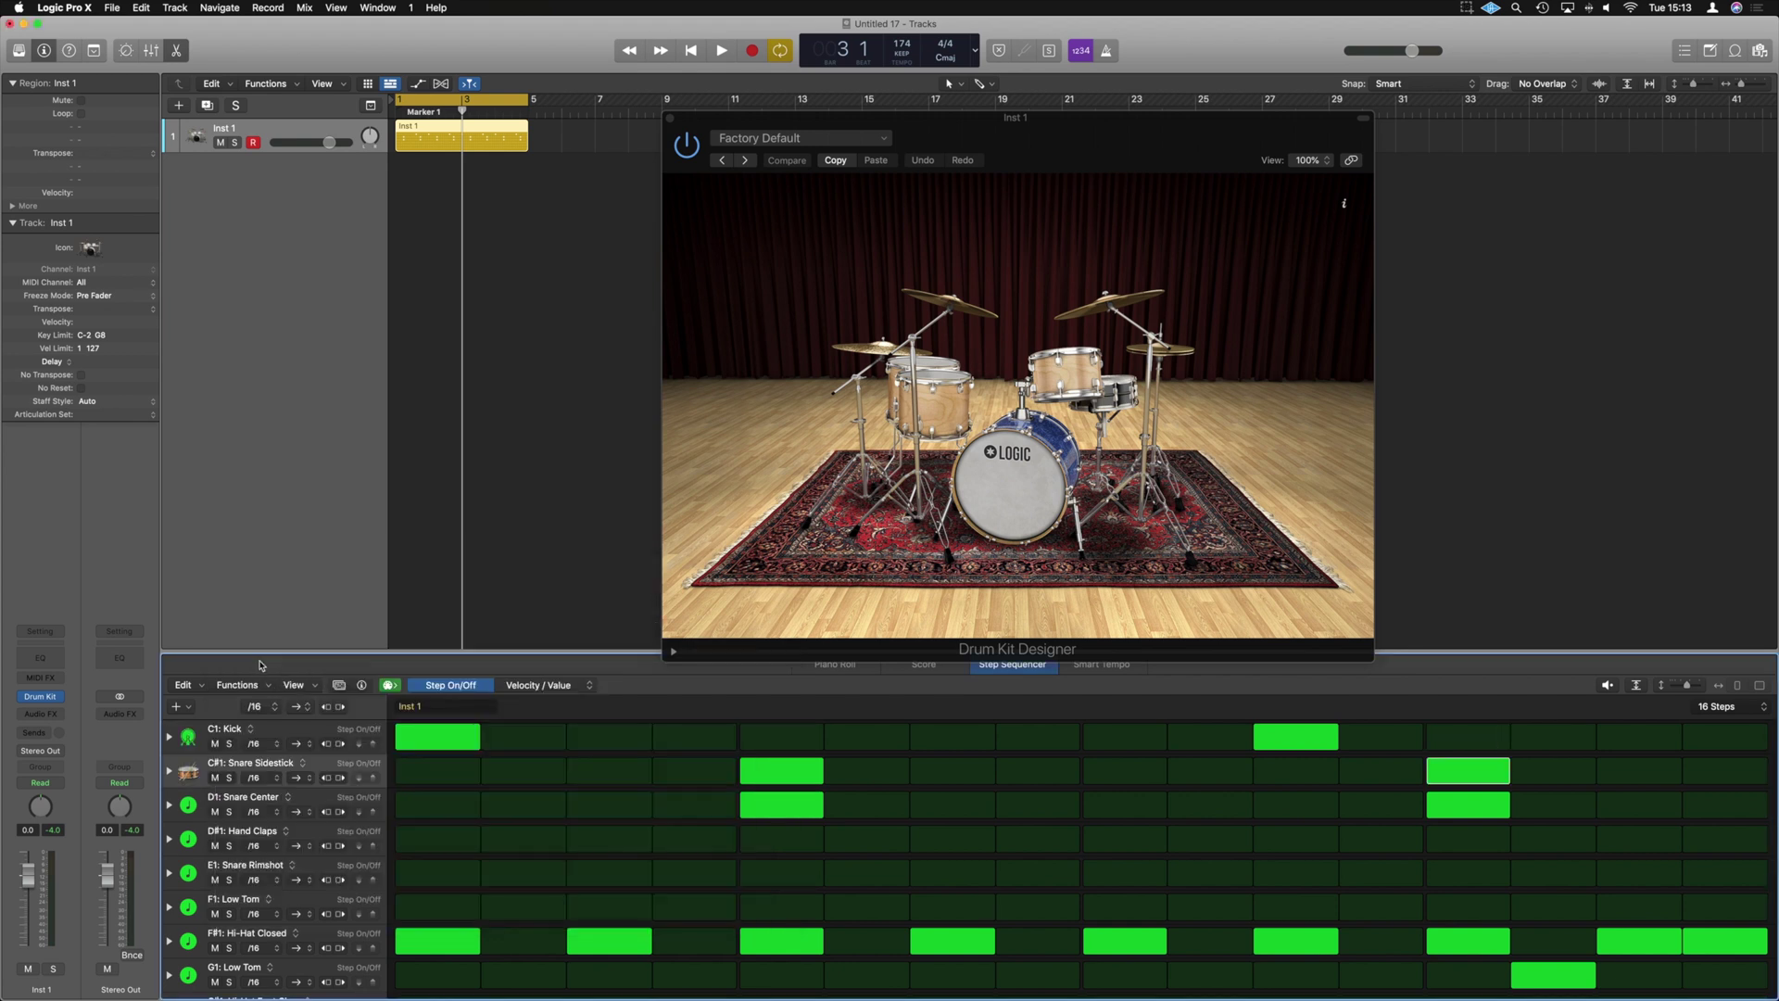
pyautogui.click(320, 765)
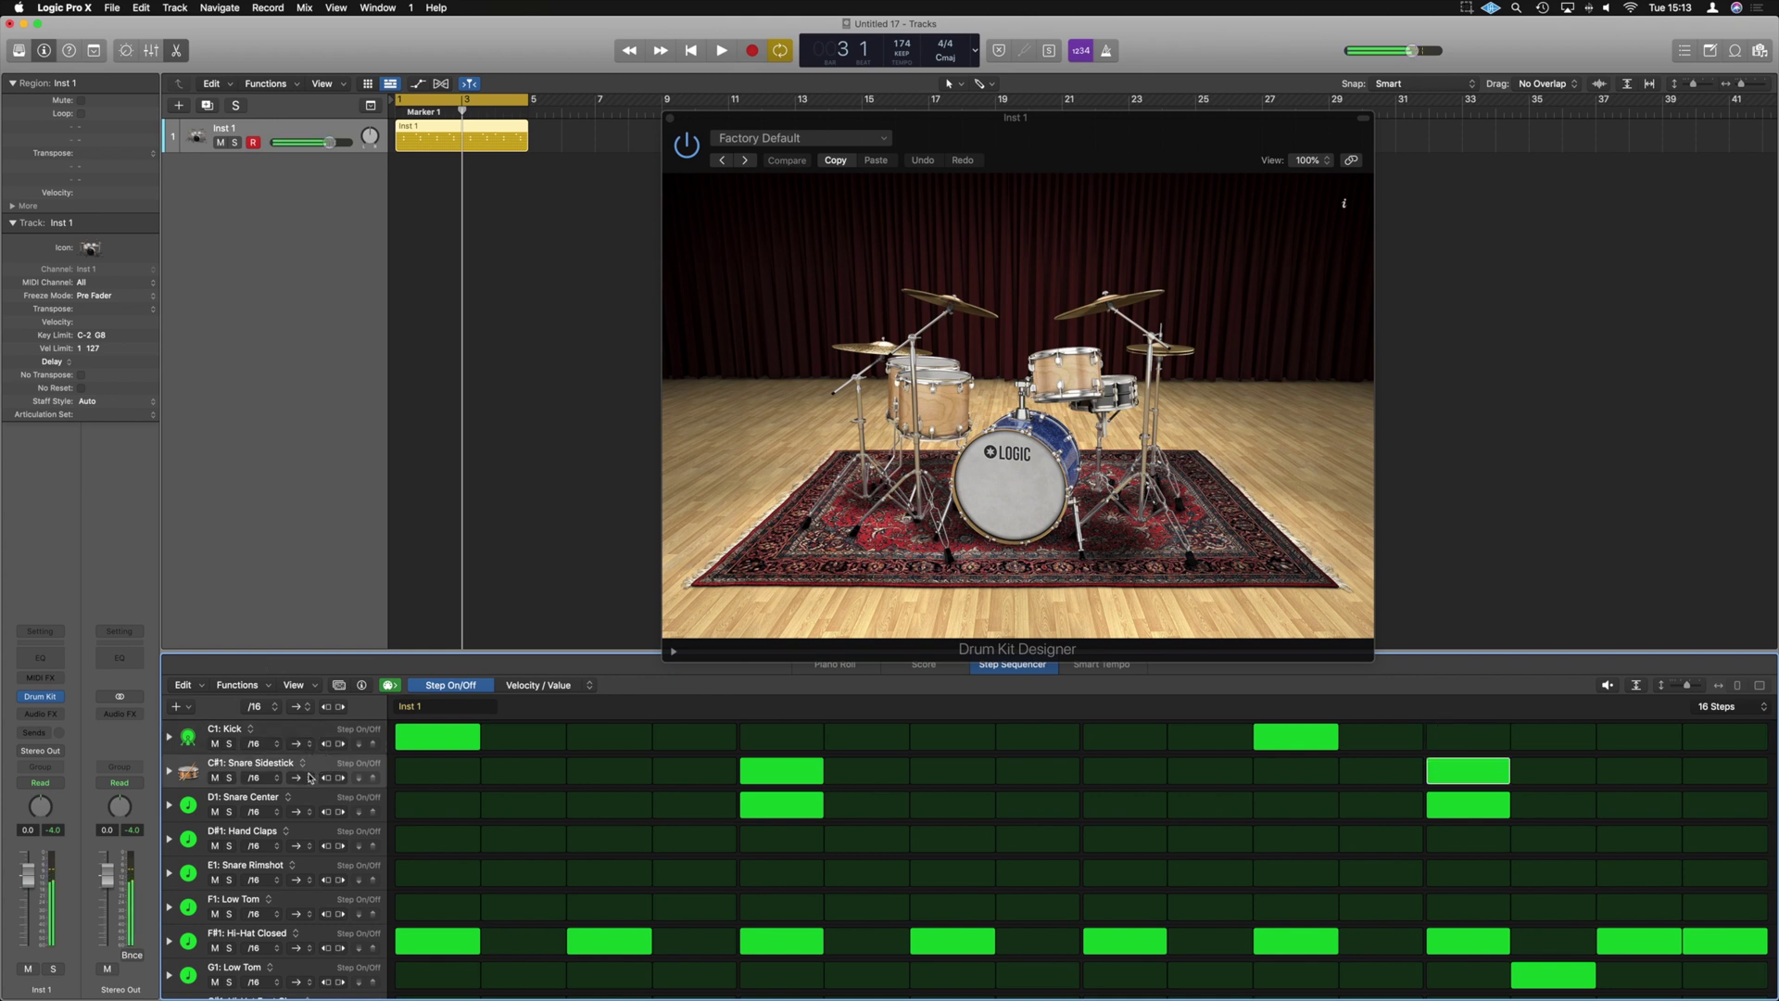
# Color the Snare Sidestick row purple using the Option-C color palette
pyautogui.hotkey('alt', 'c')
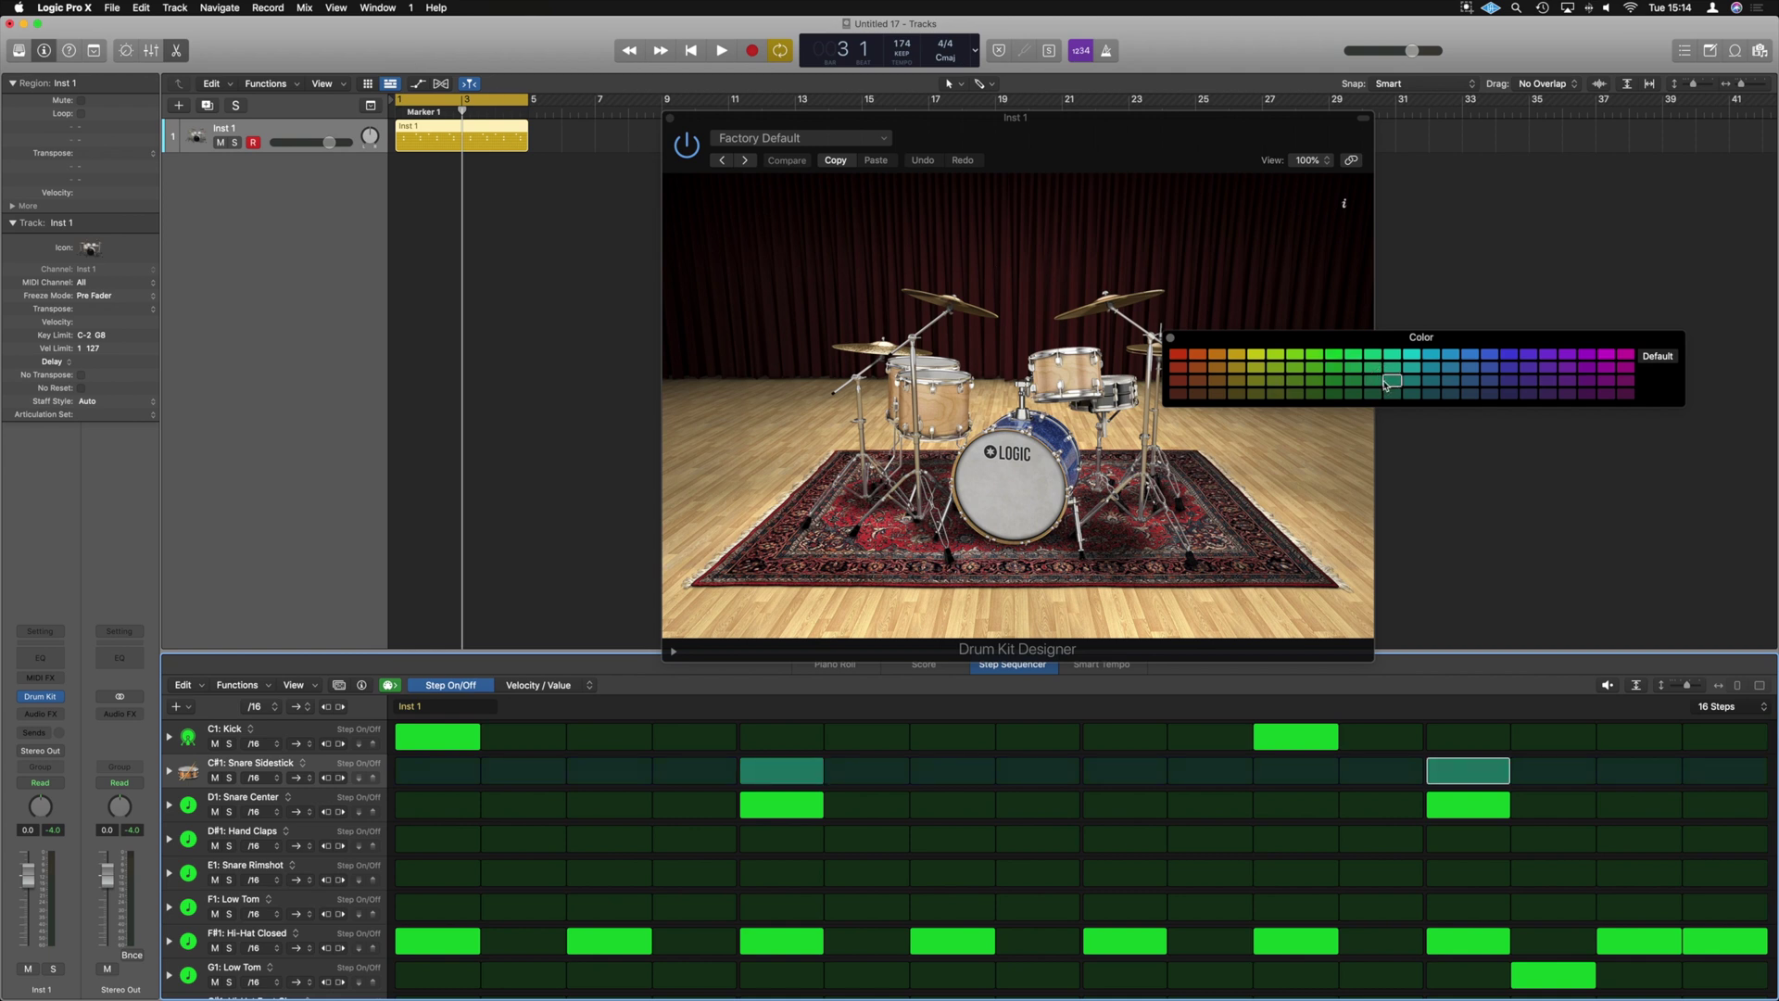
pyautogui.click(1586, 389)
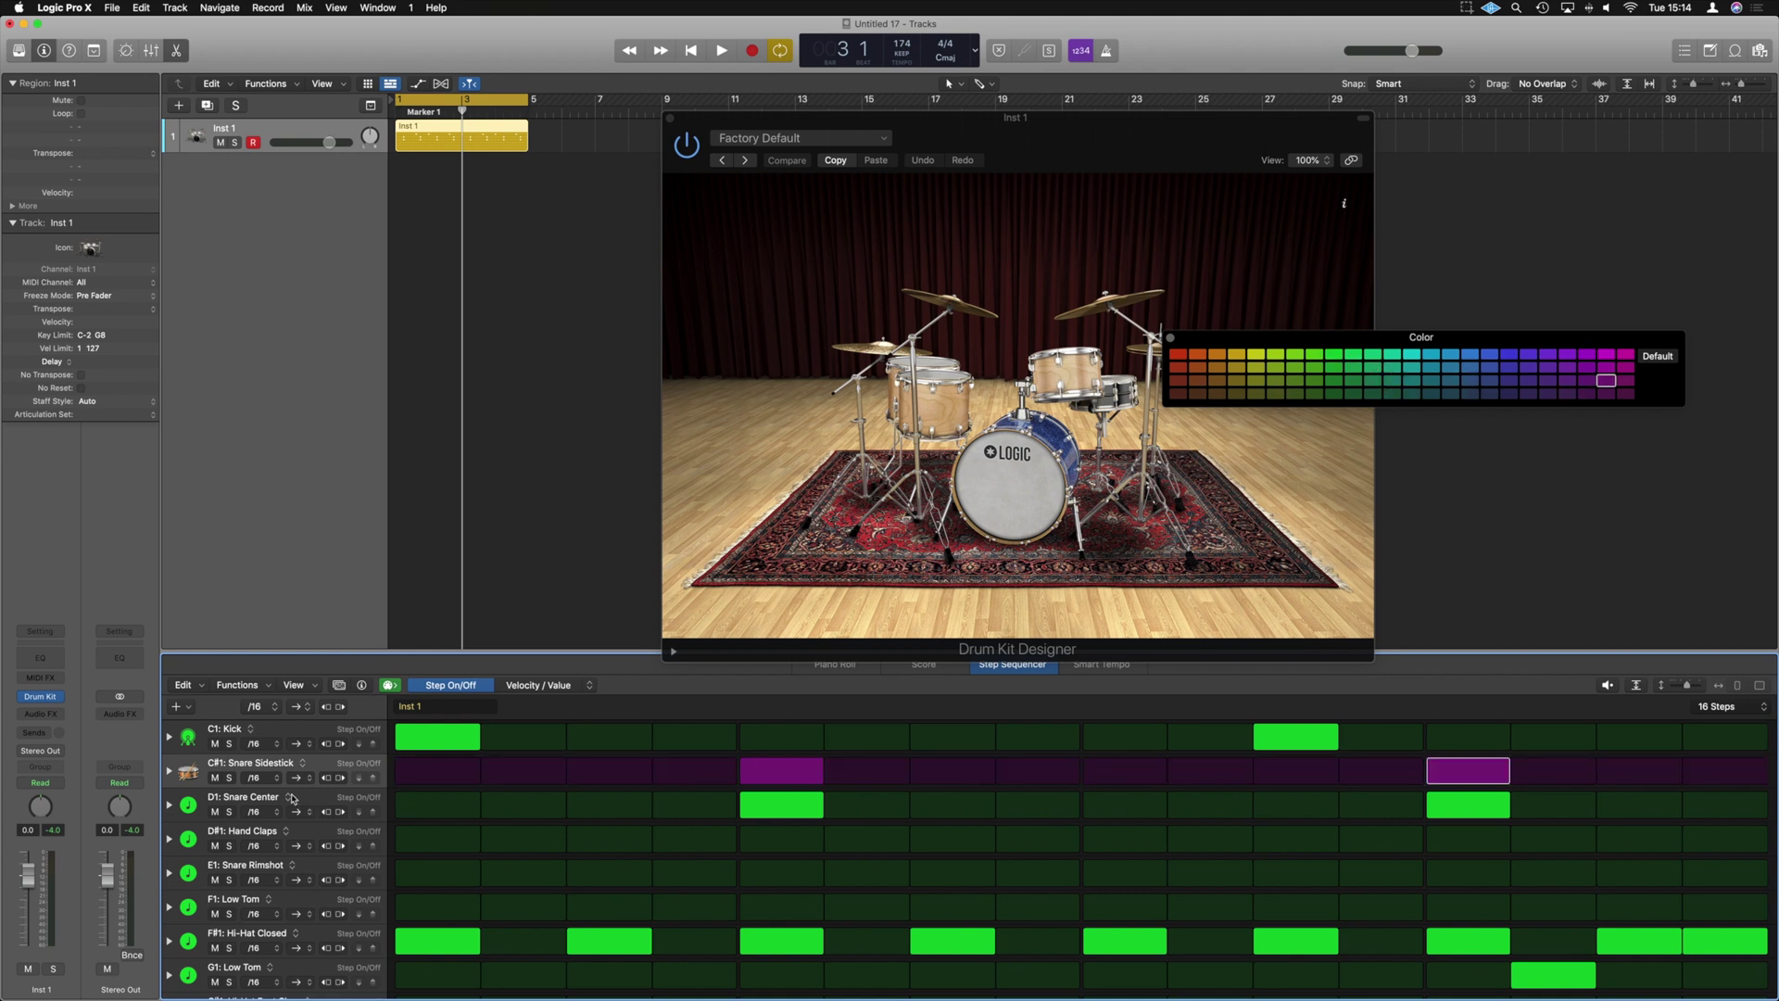
pyautogui.press('Down')
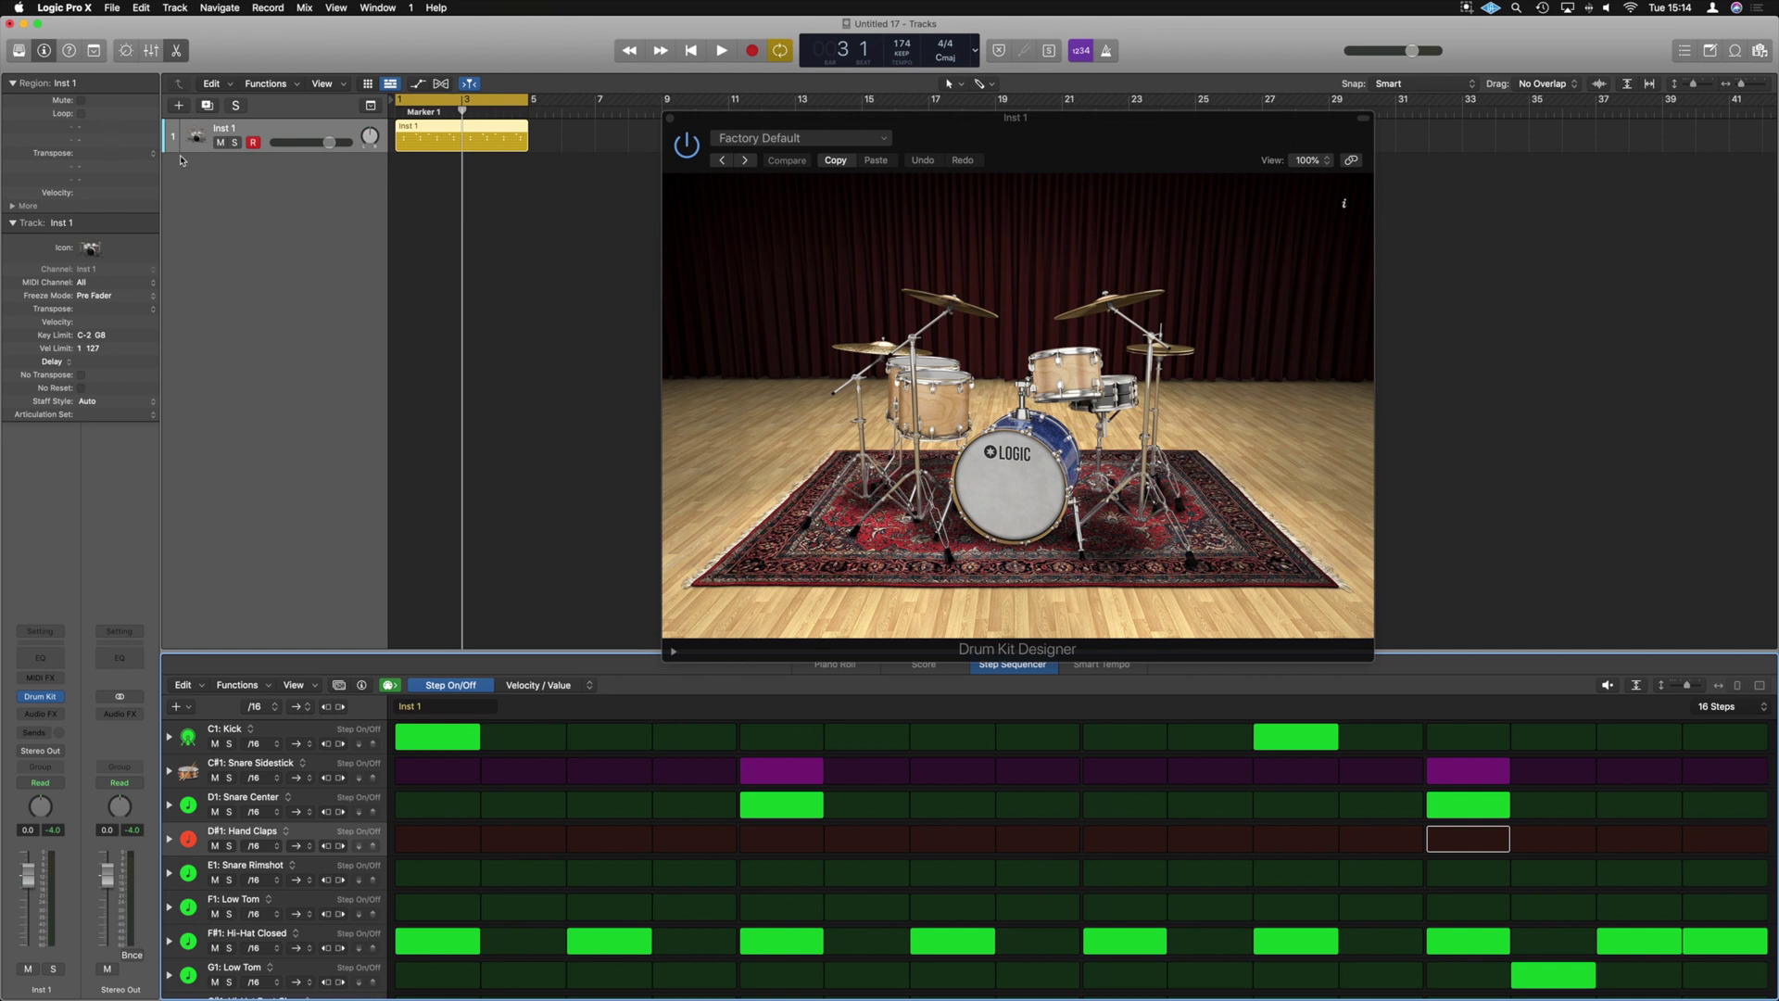
# Create a new Software Instrument track, Inst 2, running Ultrabeat
pyautogui.click(180, 105)
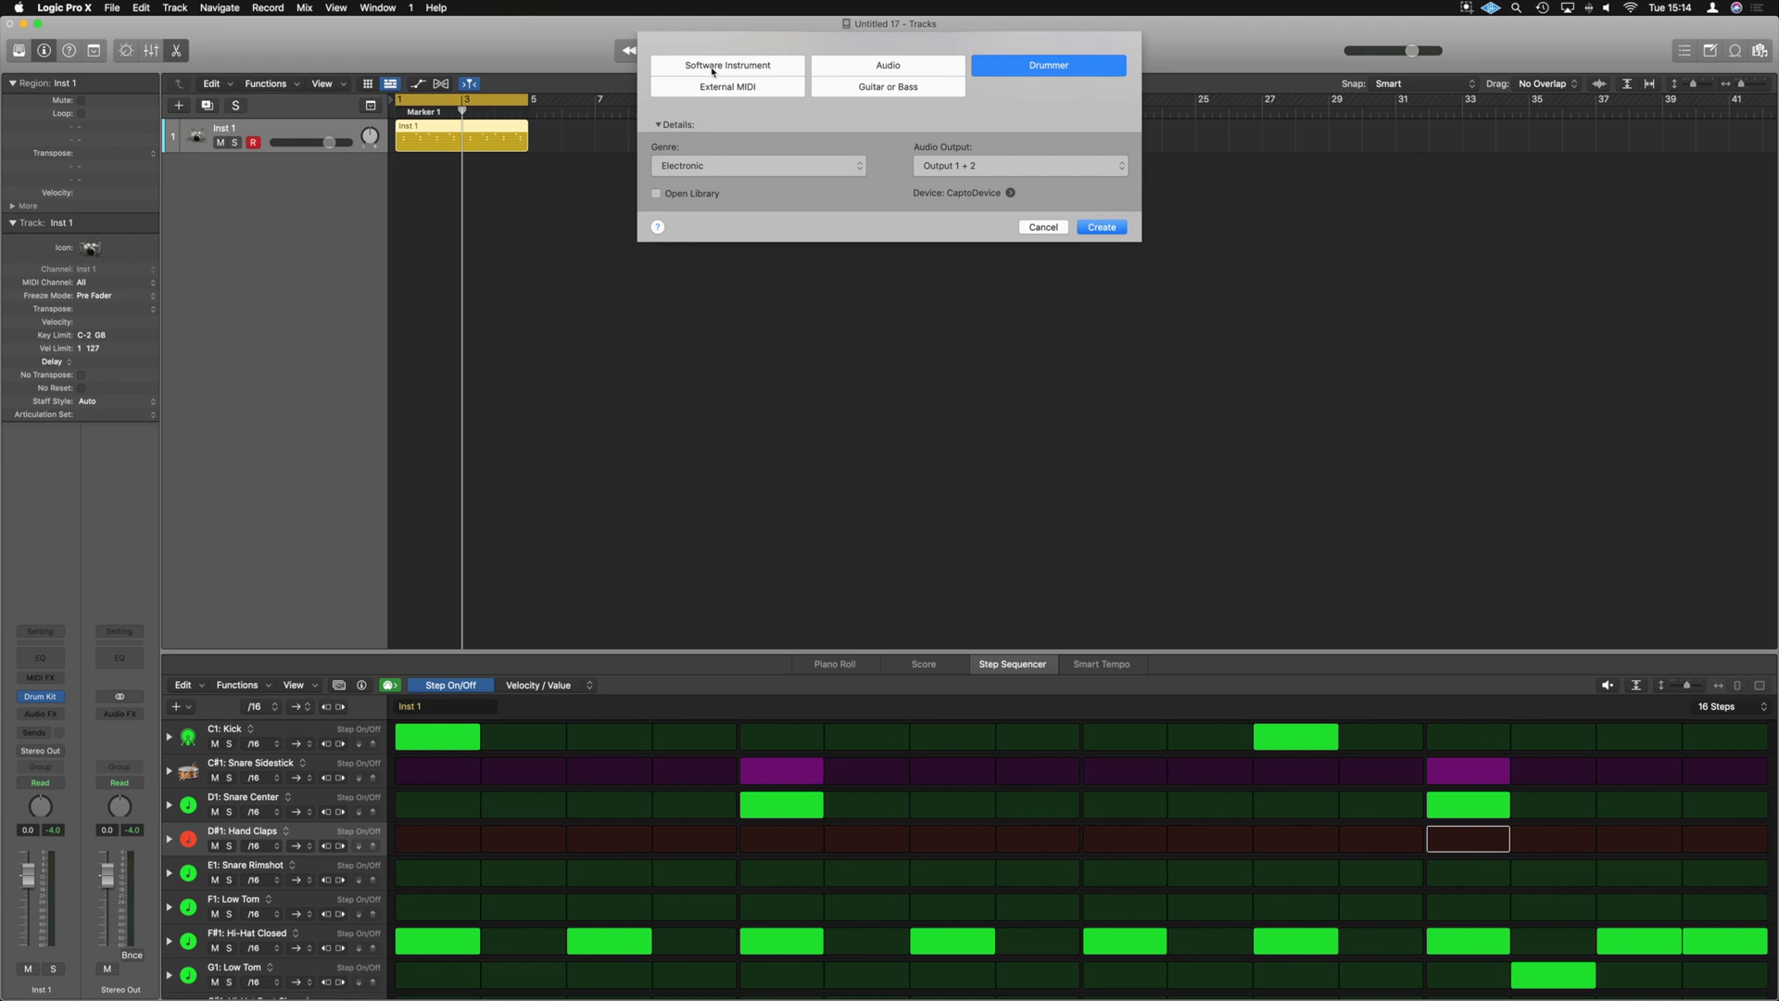
pyautogui.click(719, 166)
pyautogui.click(713, 65)
pyautogui.click(713, 65)
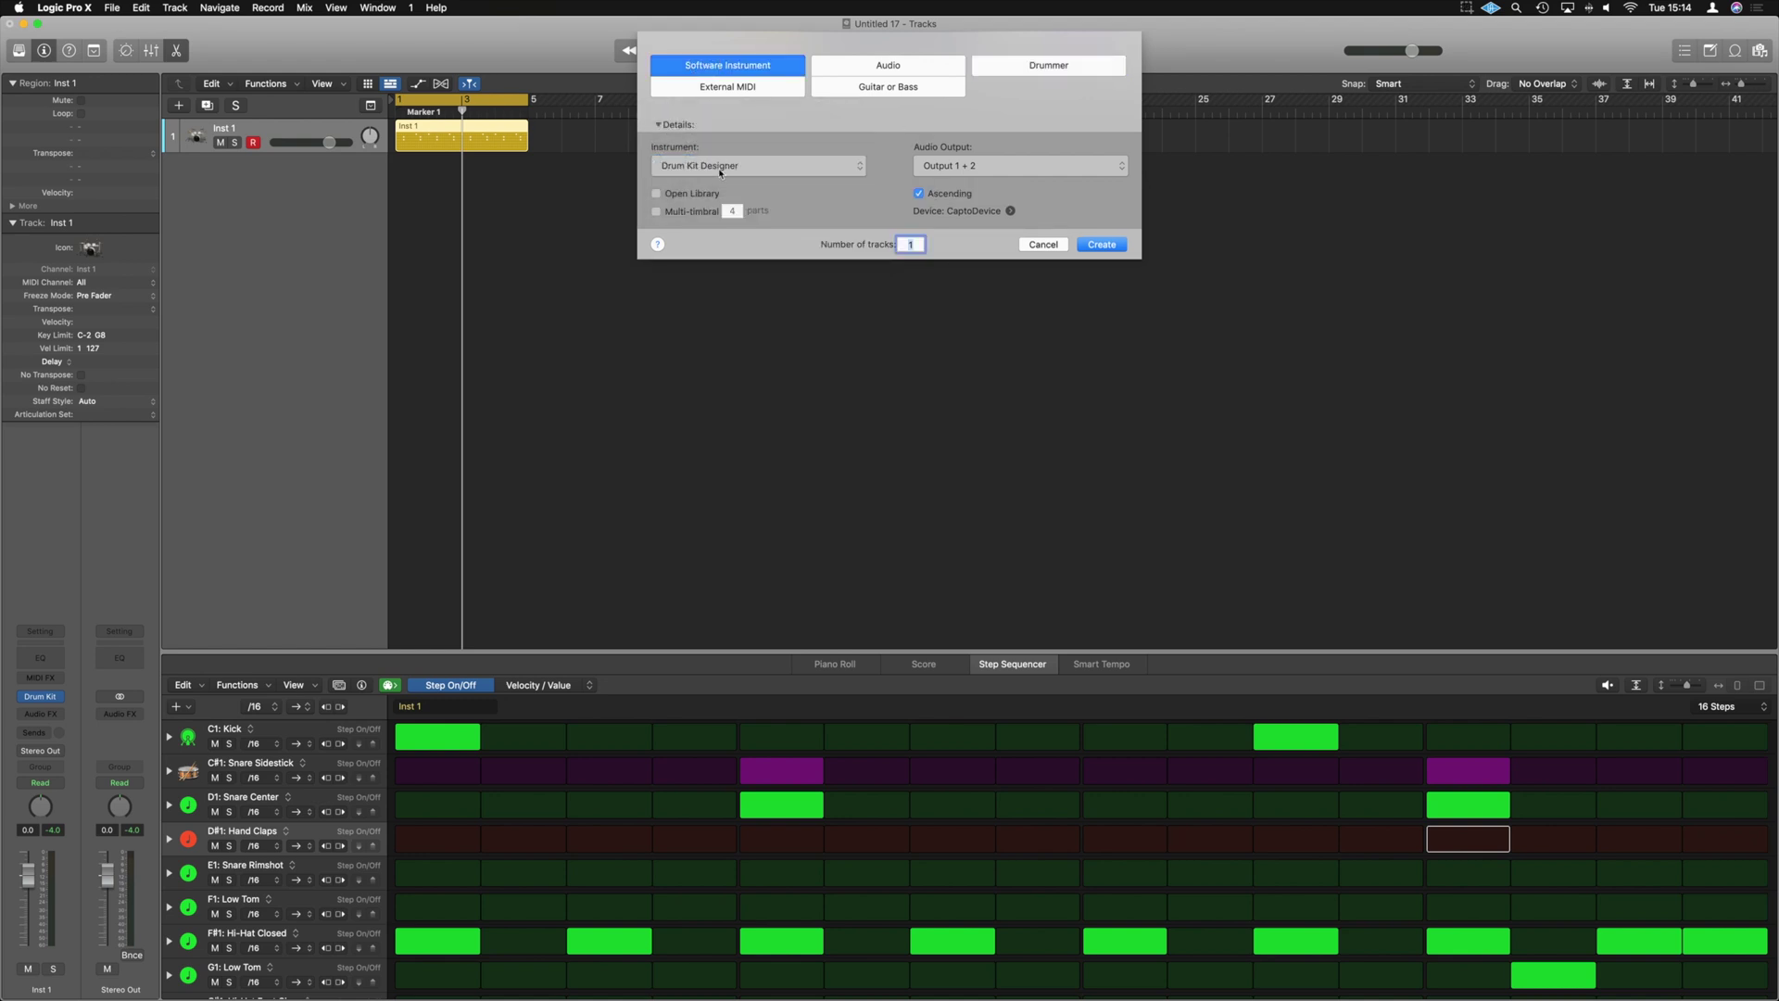
pyautogui.click(719, 165)
pyautogui.moveTo(787, 405)
pyautogui.click(874, 423)
pyautogui.press('Return')
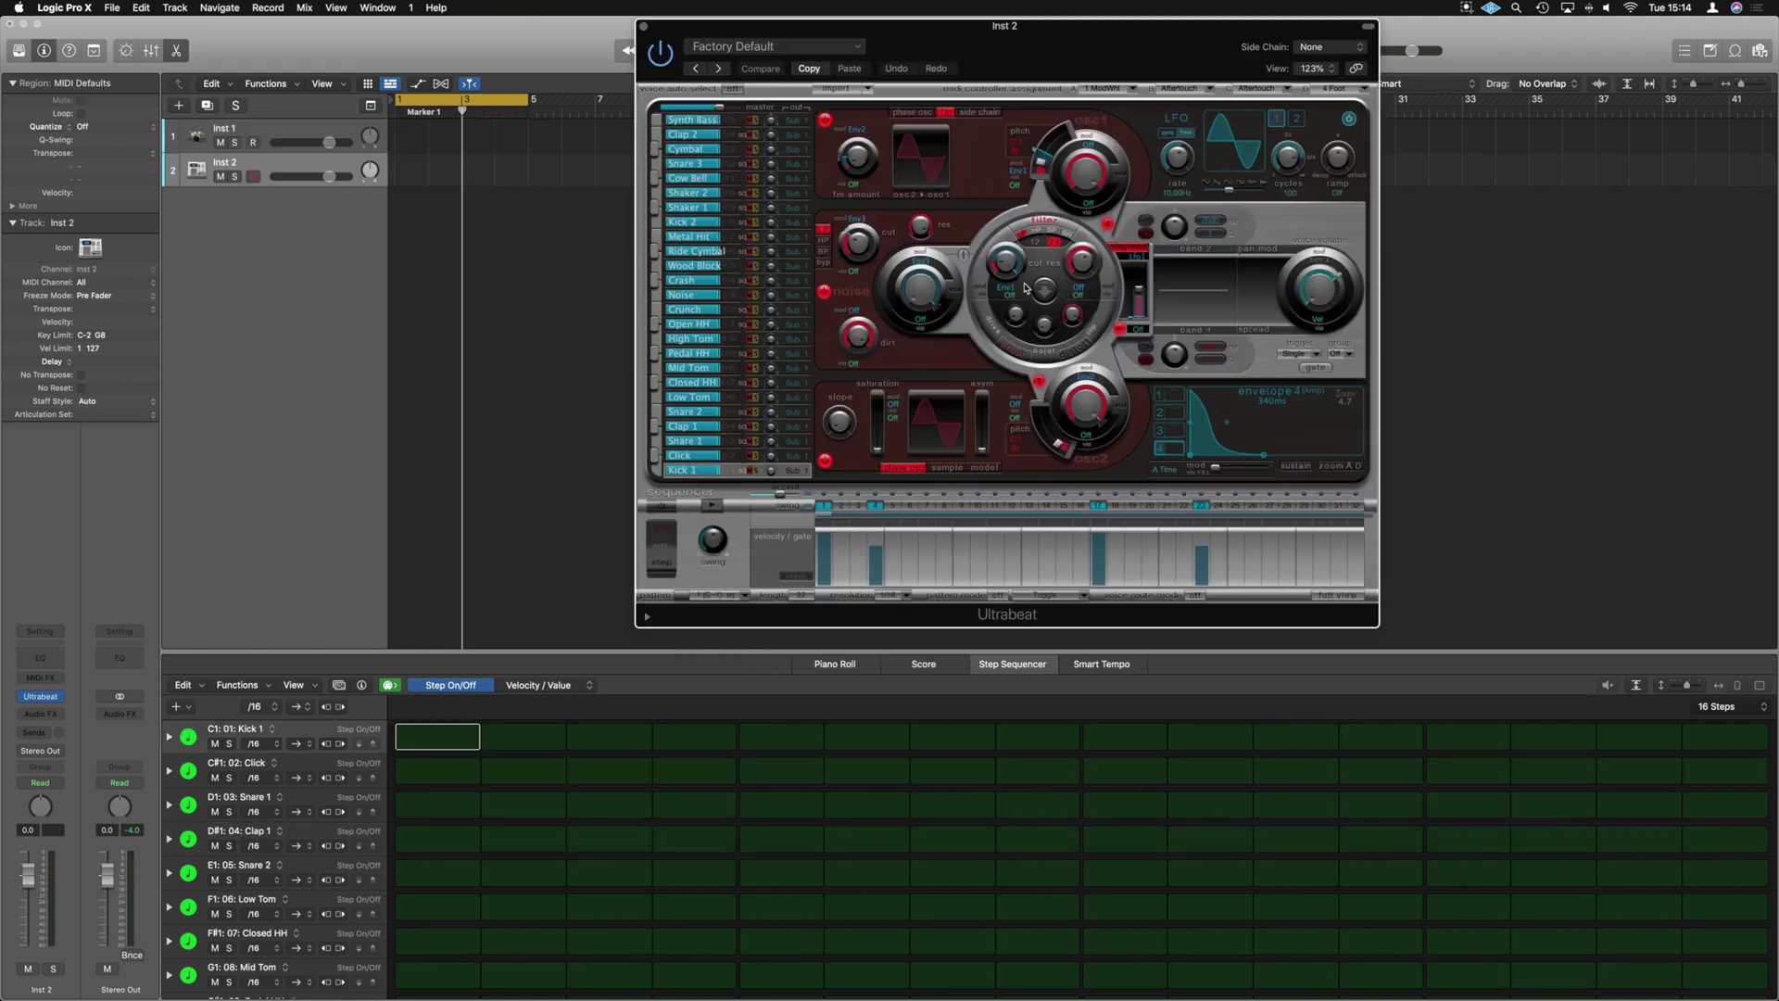
# In Ultrabeat, turn on Kick 1 step 1 and Closed HH on odd steps 1–15, then stop playback
pyautogui.click(486, 738)
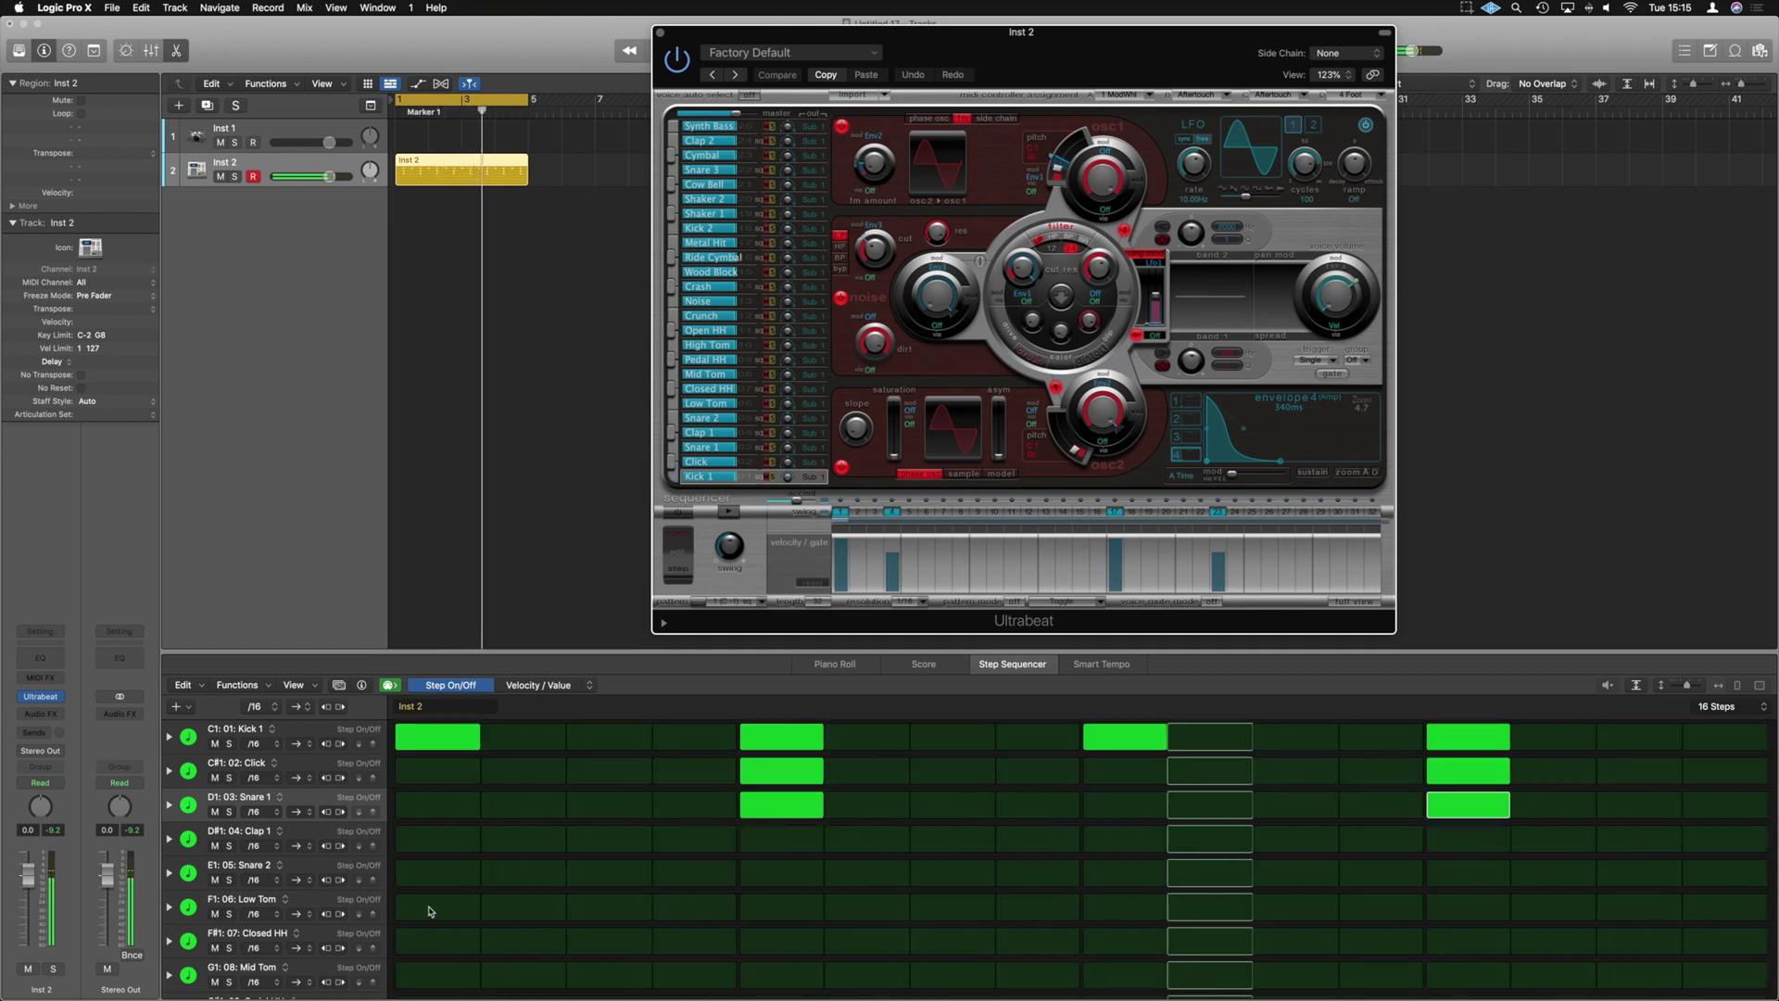
pyautogui.click(435, 942)
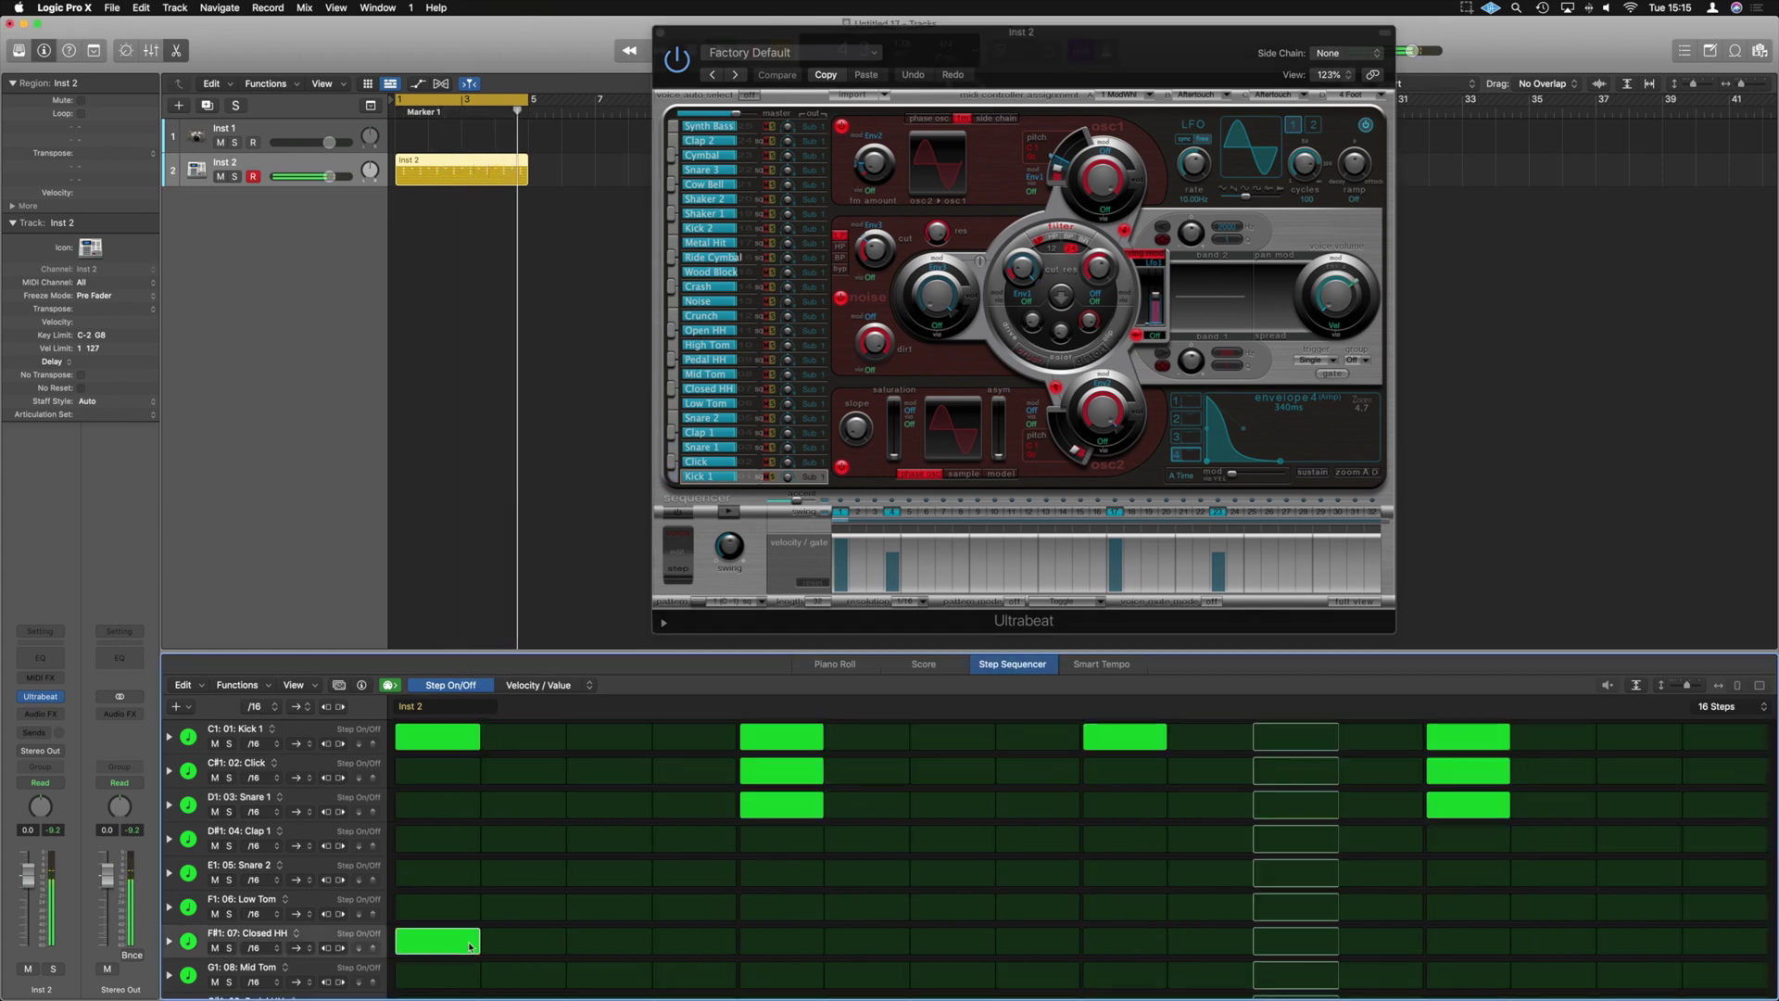
pyautogui.click(609, 941)
pyautogui.click(806, 942)
pyautogui.click(952, 942)
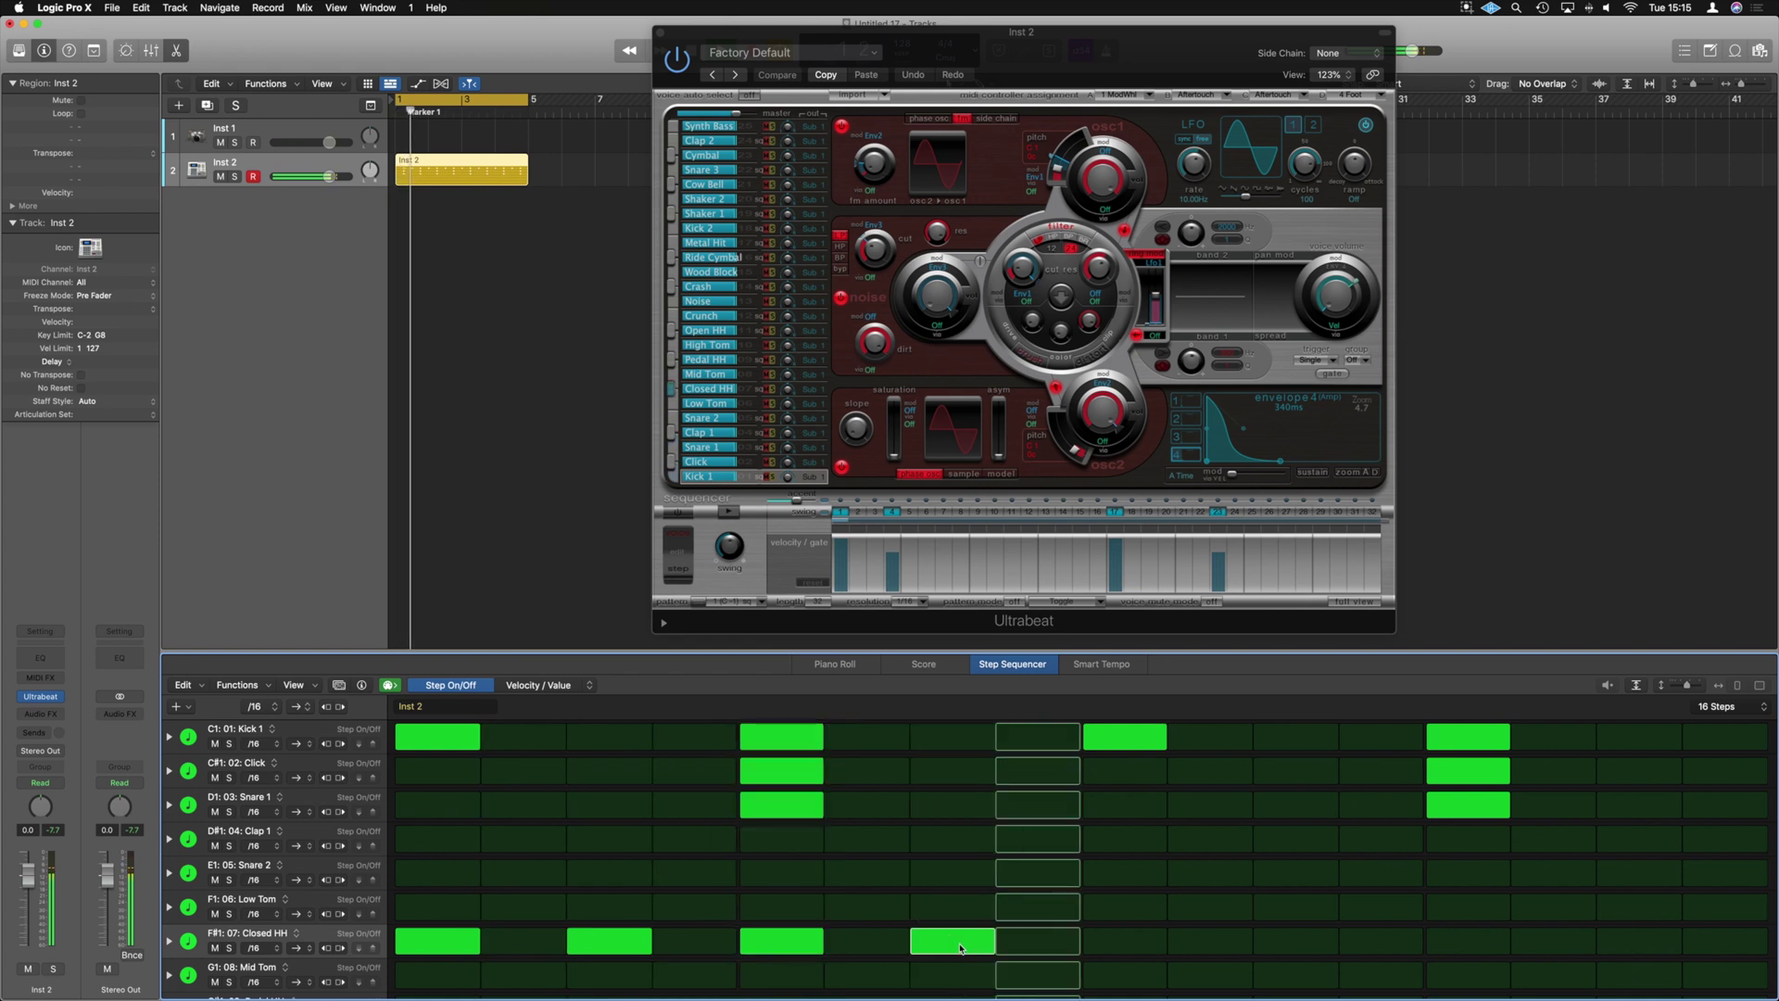
pyautogui.click(1125, 942)
pyautogui.click(1295, 941)
pyautogui.click(1445, 943)
pyautogui.click(1638, 941)
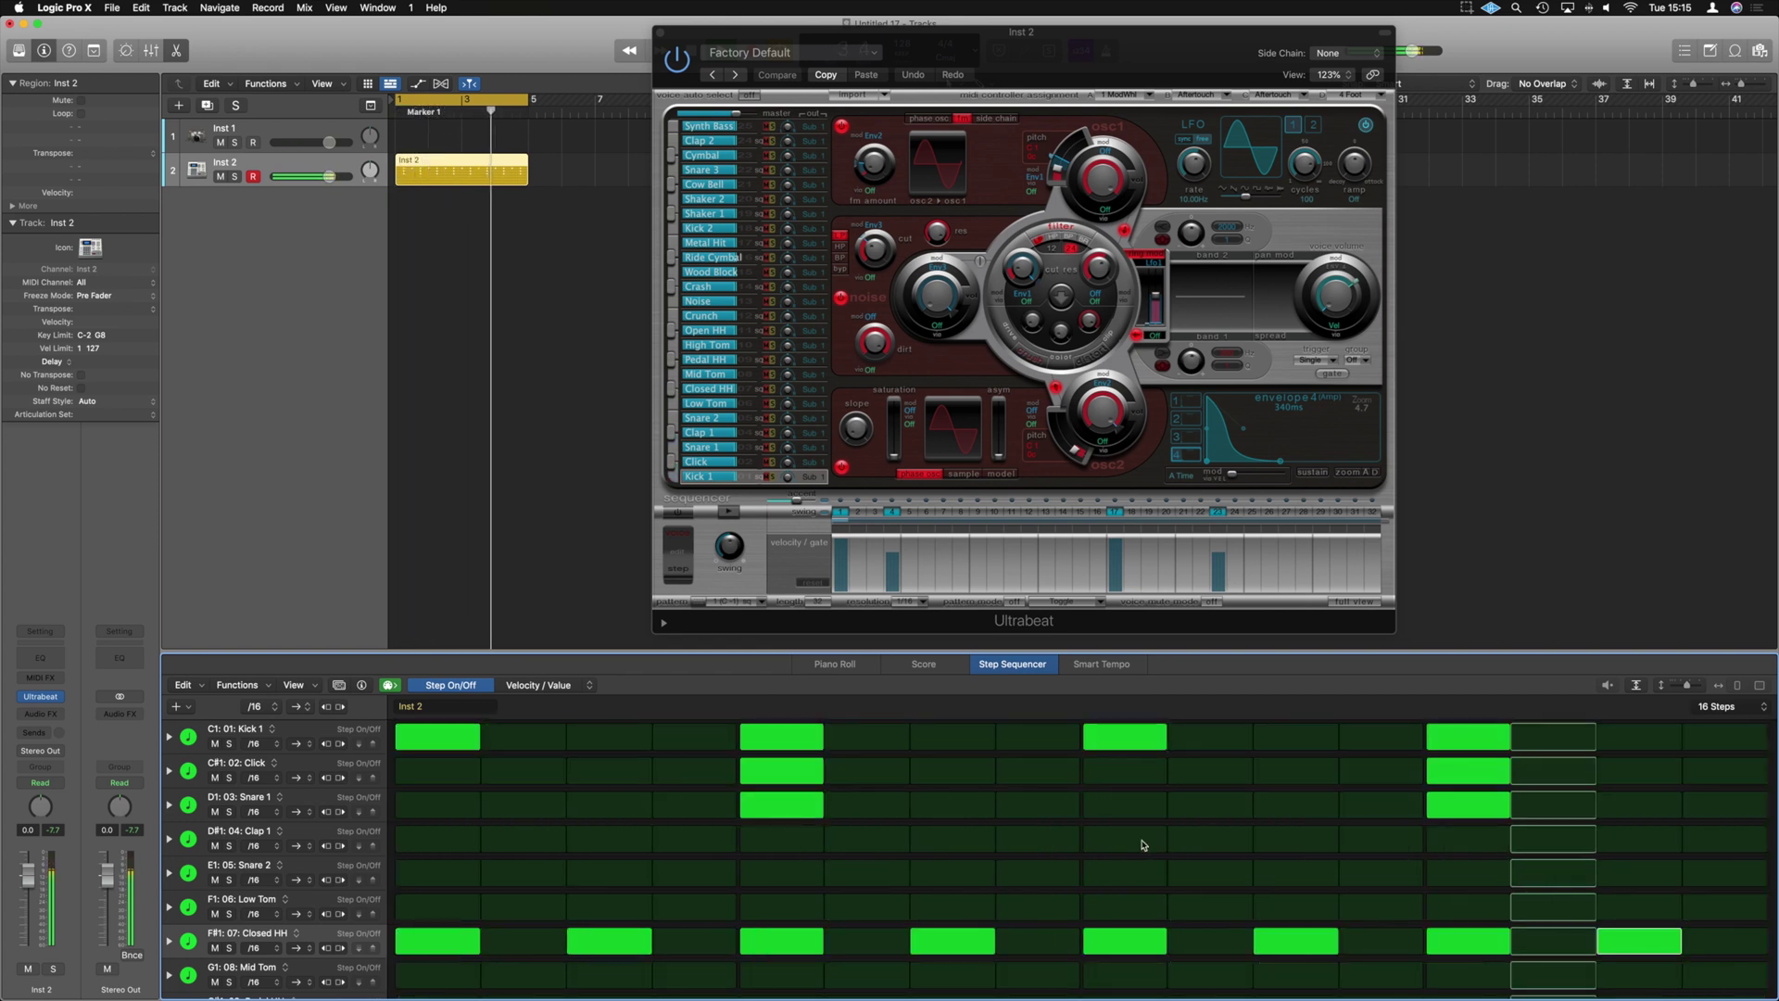
pyautogui.moveTo(1073, 76); pyautogui.dragTo(1075, 166)
pyautogui.press('space')
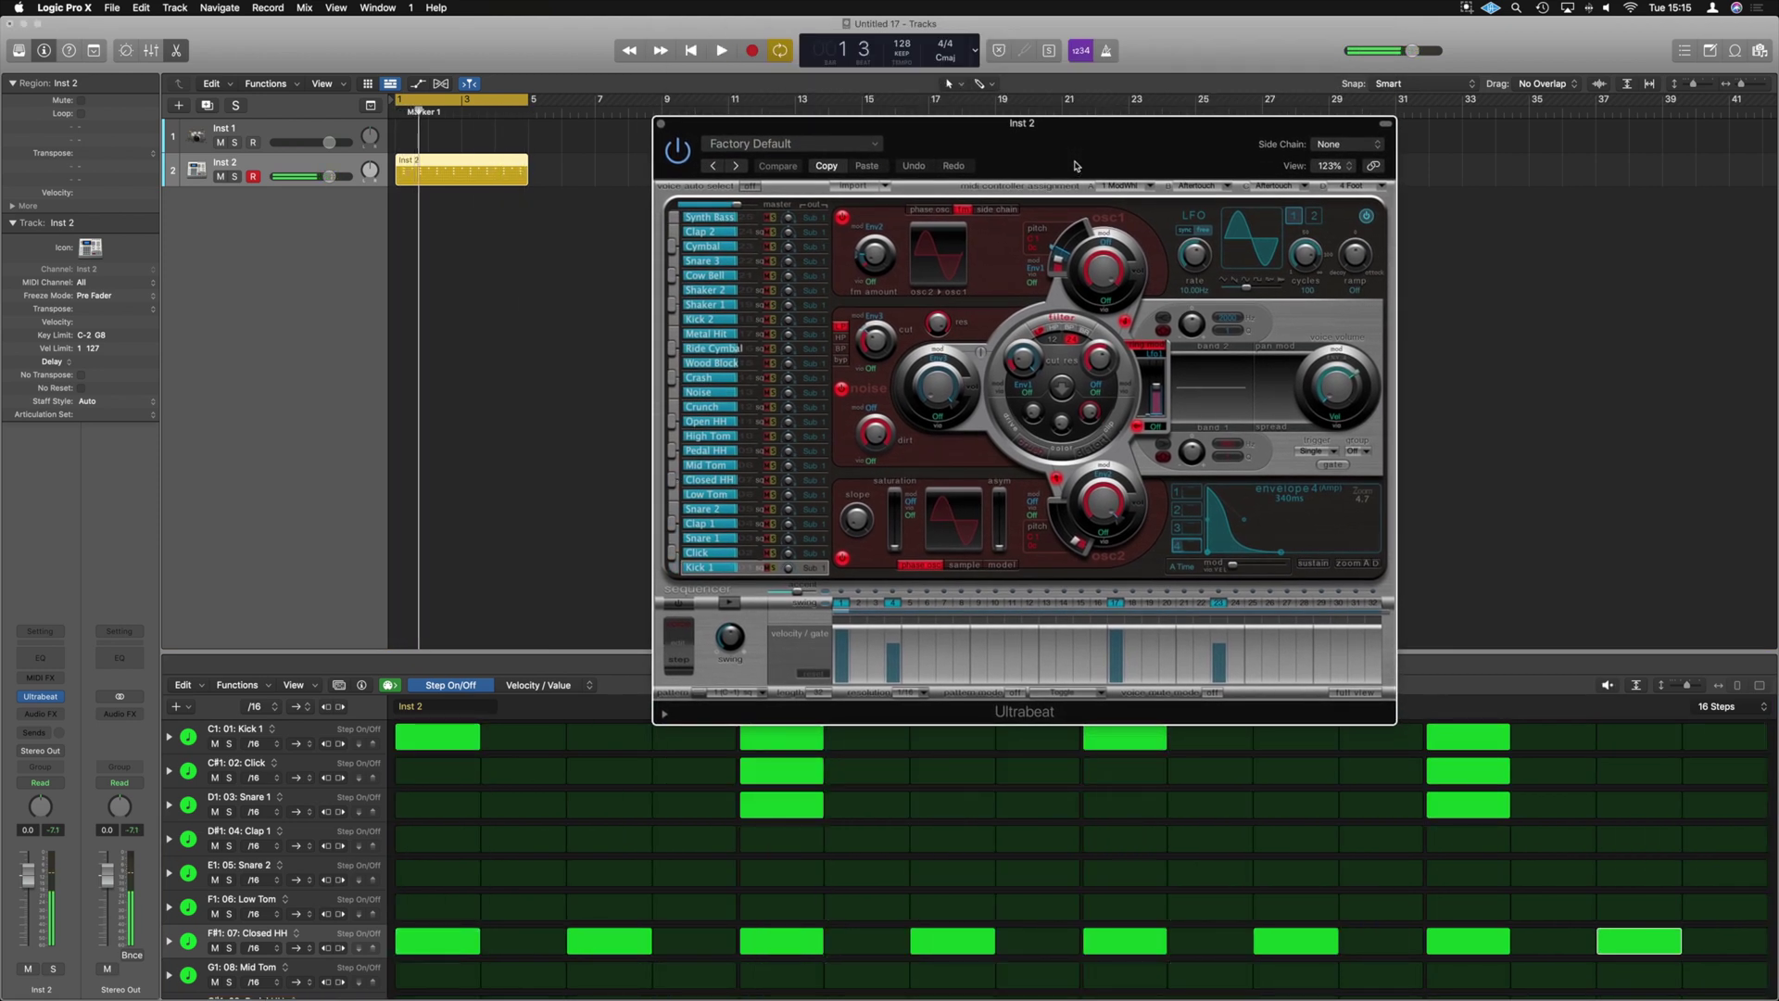